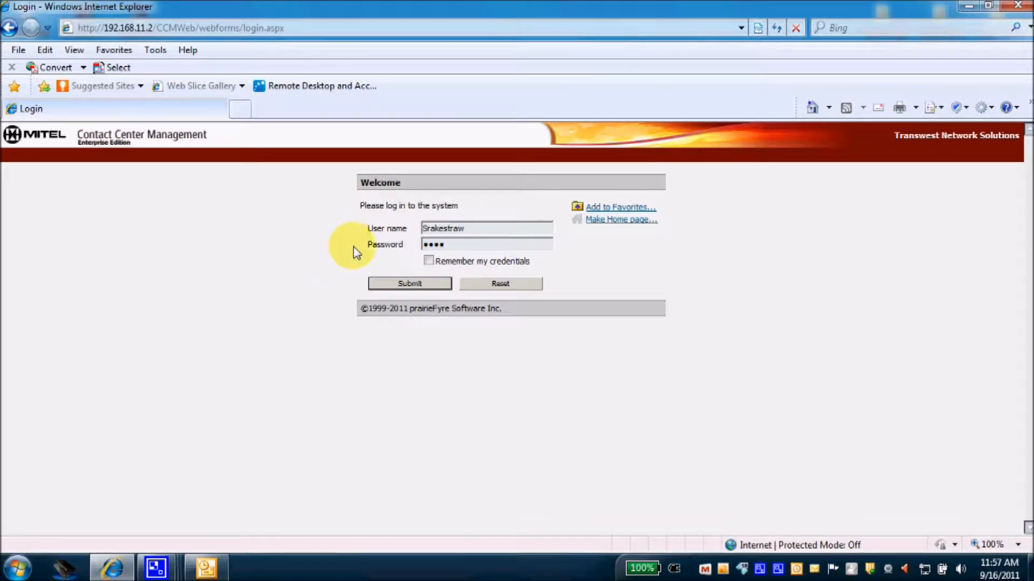
Submit the entered user name and password on the Welcome login page.
click(409, 288)
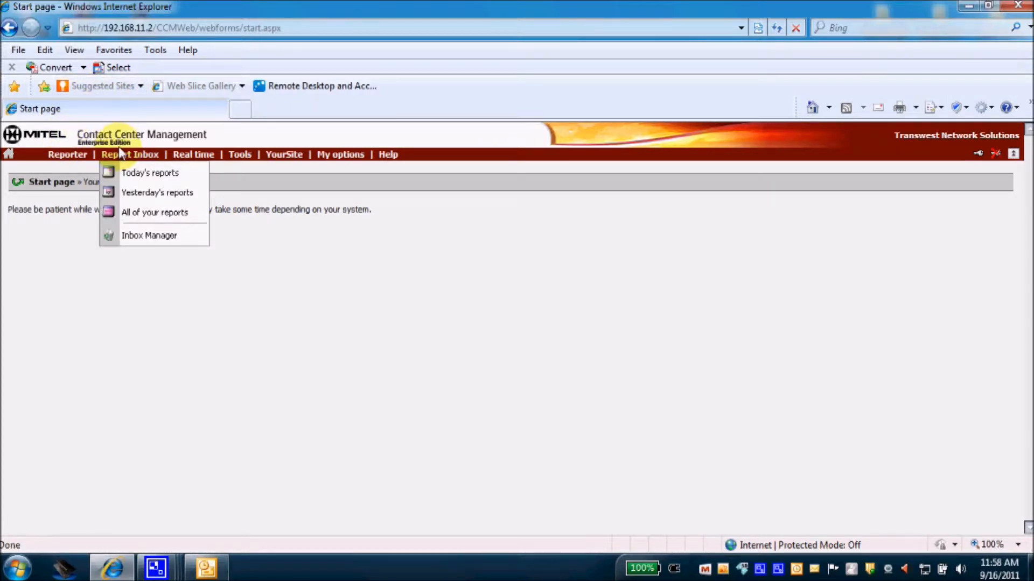
Hide and restore the Mitel page header, then bring up the Help options.
mouse_move(389, 156)
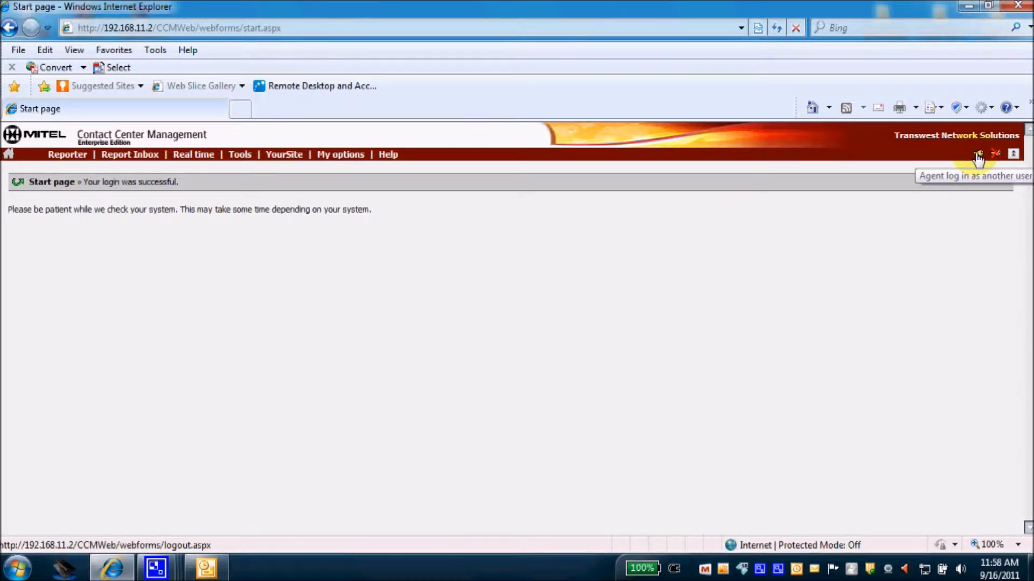
click(1014, 155)
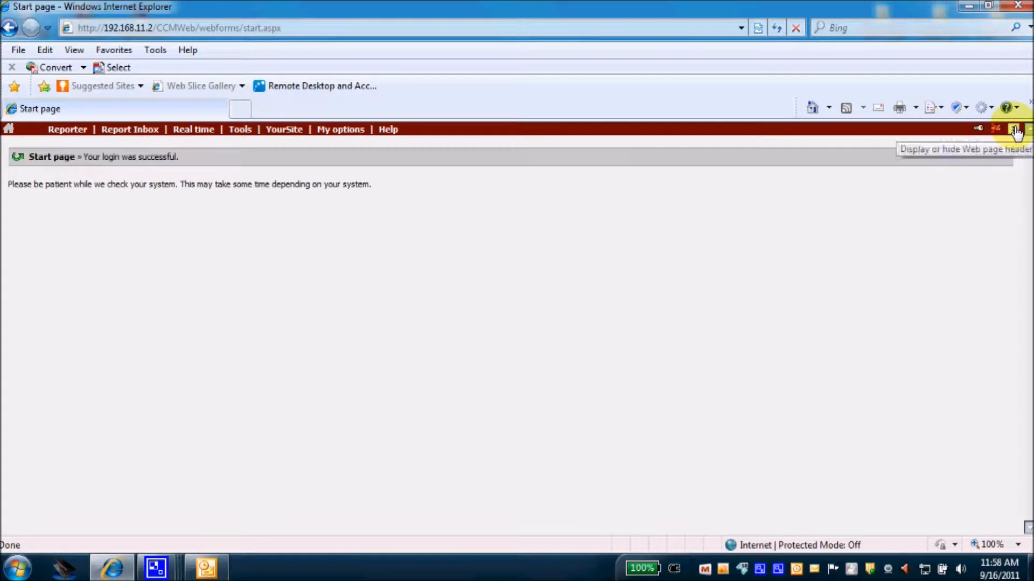
click(1015, 130)
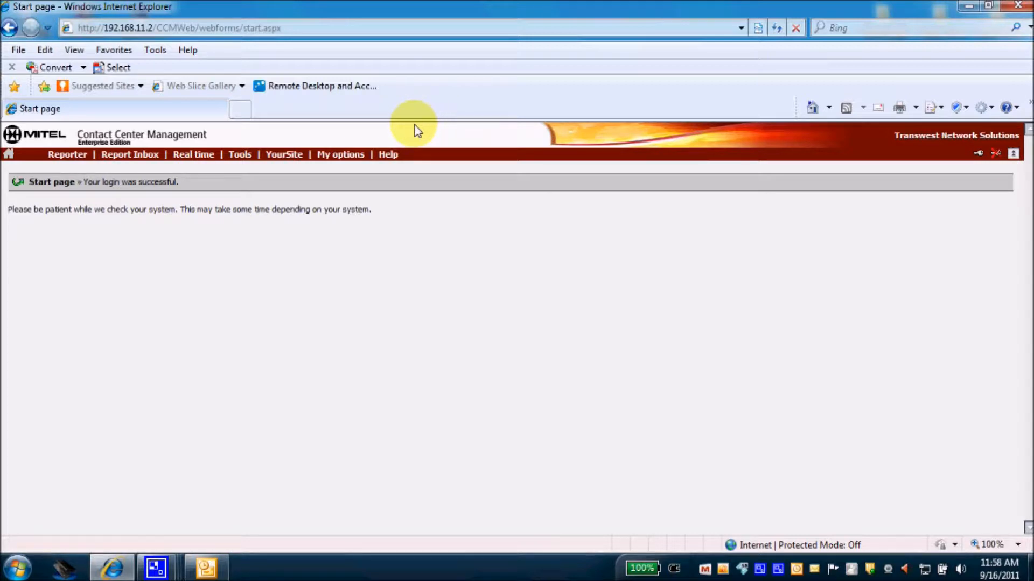
click(388, 155)
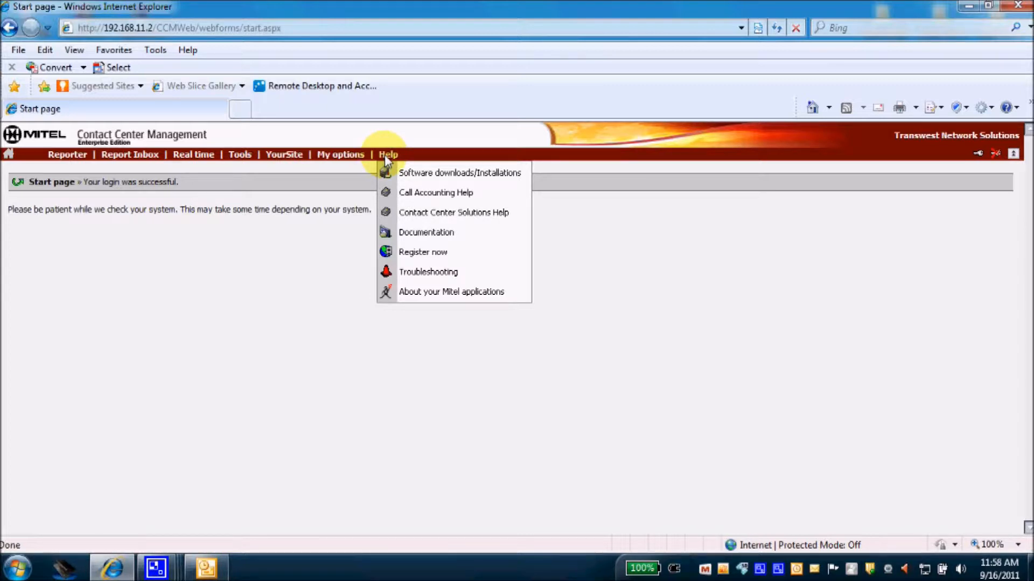
View the Help > Software downloads/Installations page listing the Client Component Pack.
click(405, 174)
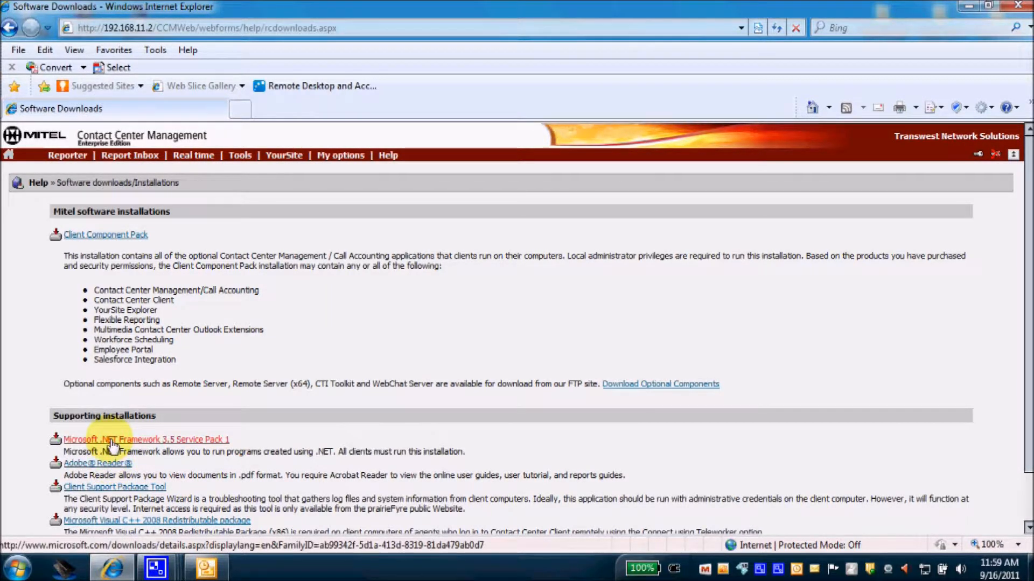
click(387, 155)
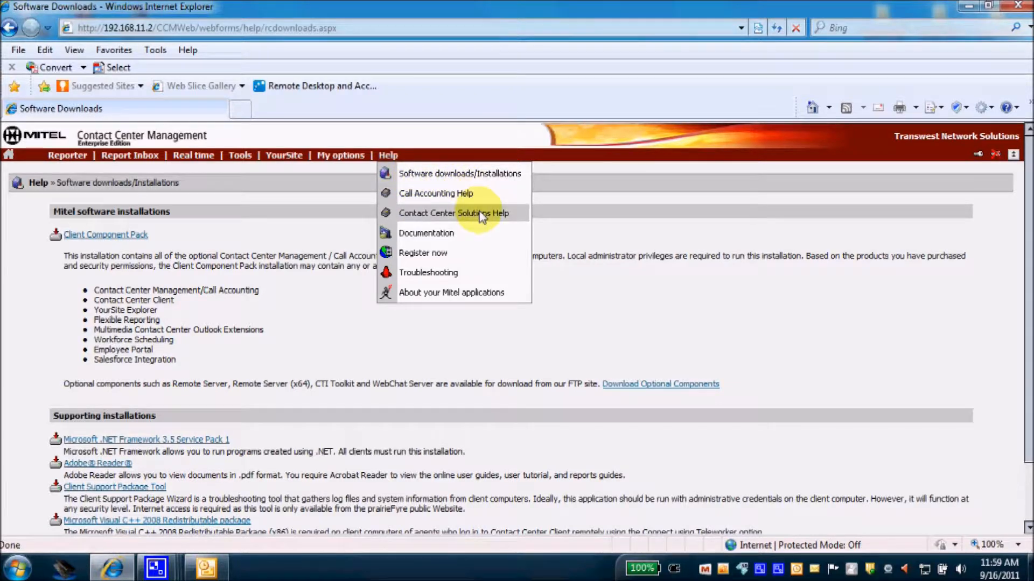
From Help > Documentation, open the Contact Center Solutions User Guide PDF.
click(445, 237)
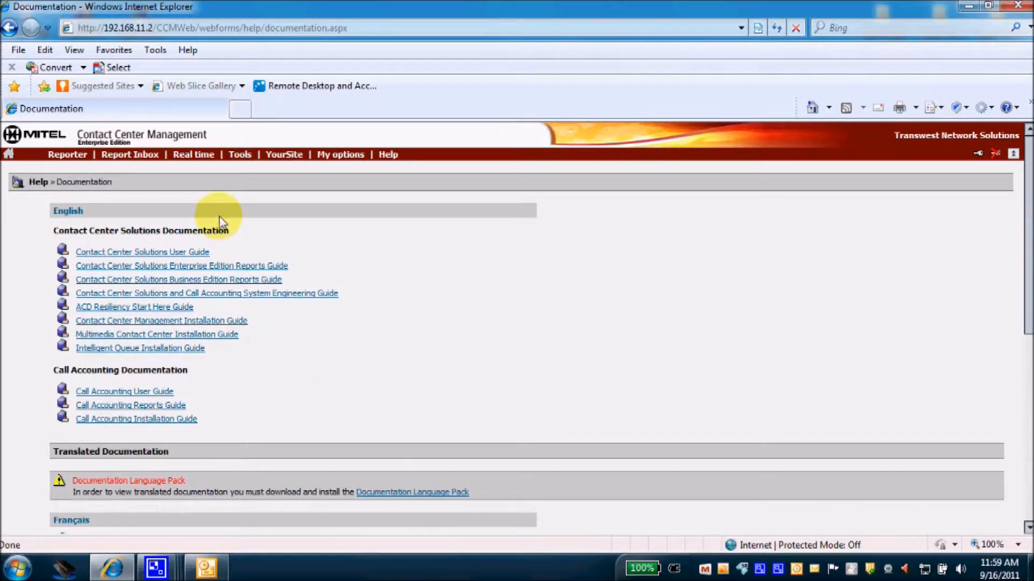
click(206, 252)
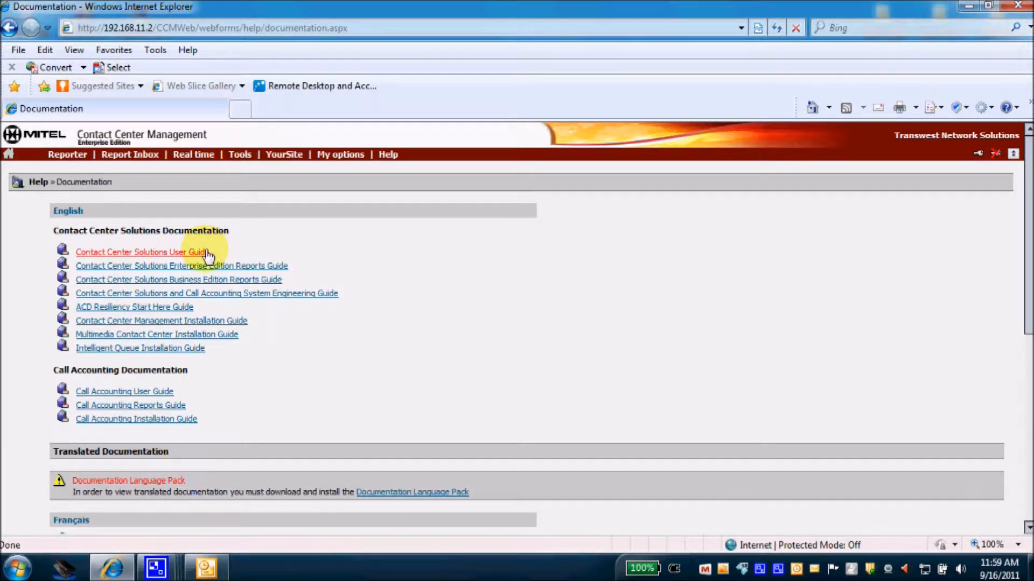
click(173, 411)
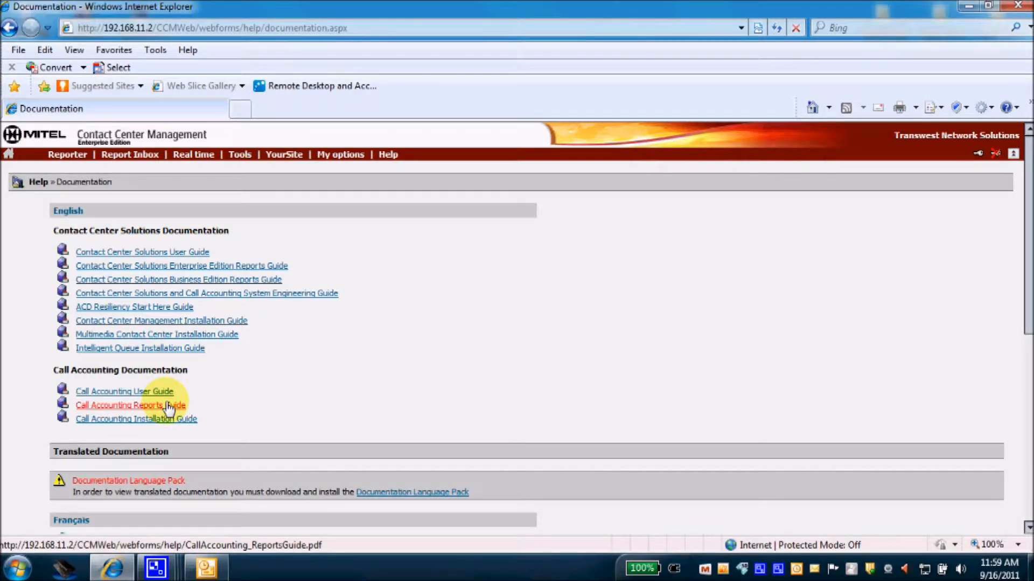
click(194, 257)
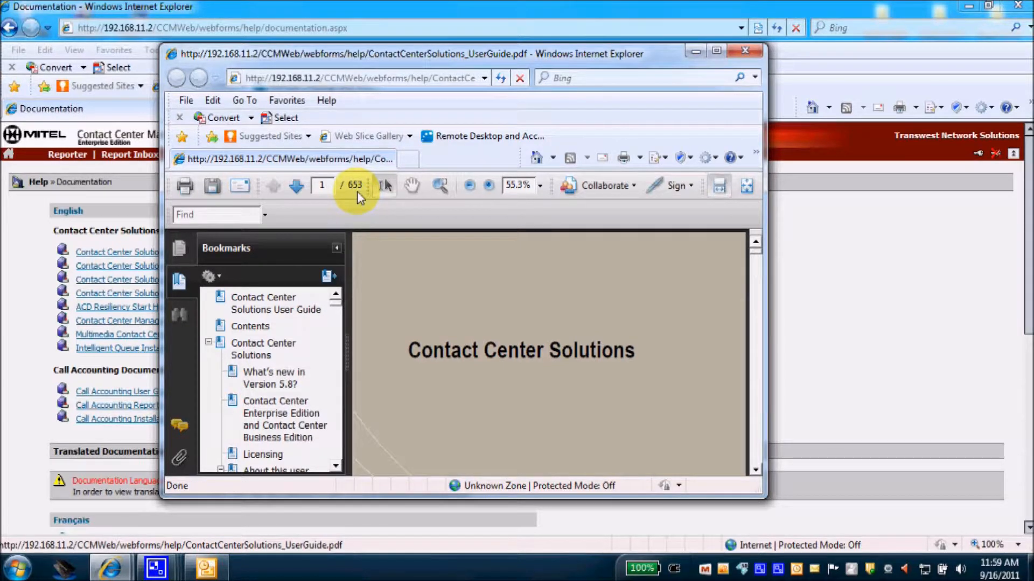
Jump to the Contact center terms and definitions bookmark and maximize the PDF window.
drag(334, 301, 336, 466)
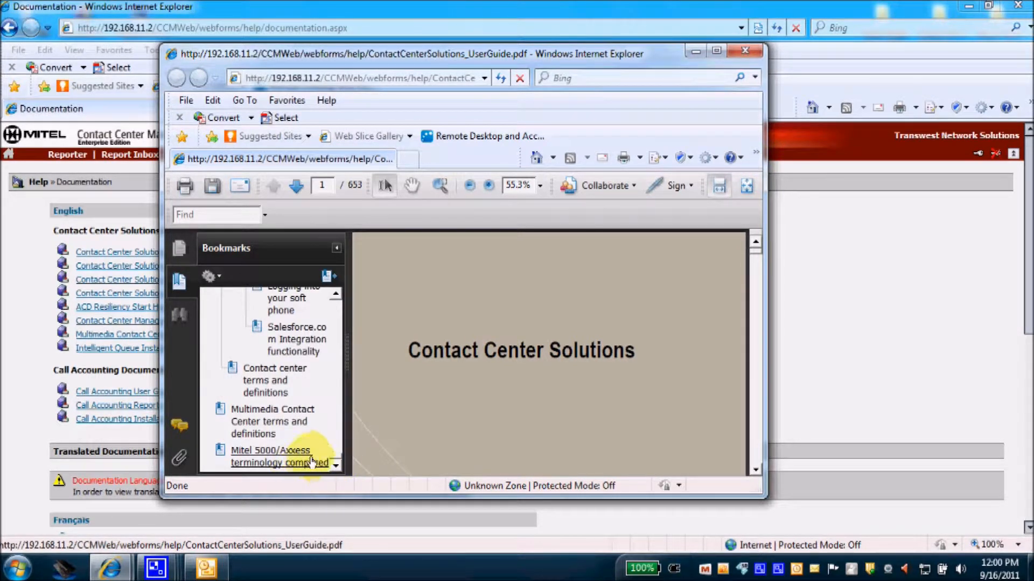
click(274, 387)
click(717, 51)
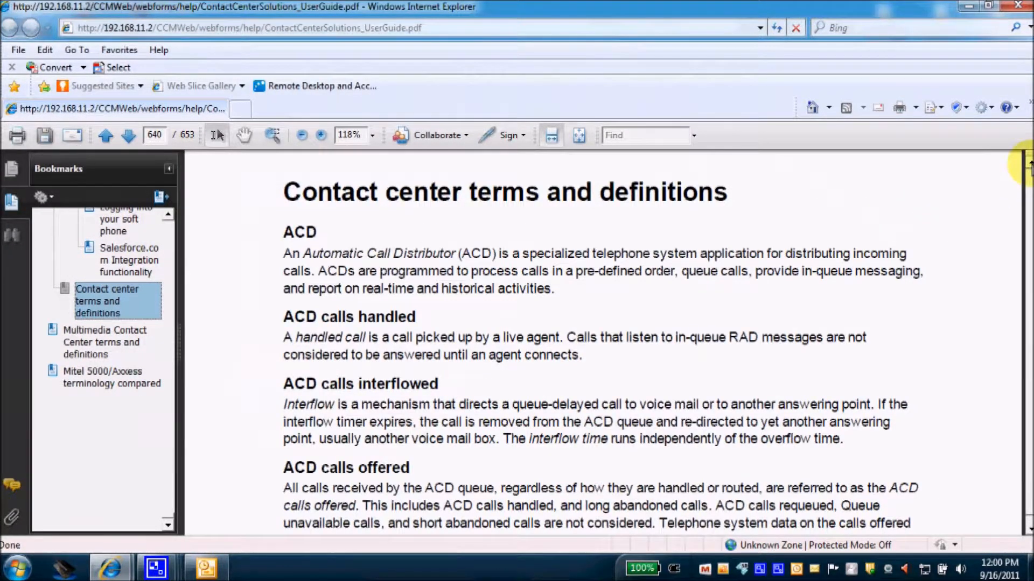
Scroll through the terms and definitions, then close the PDF window.
click(1030, 163)
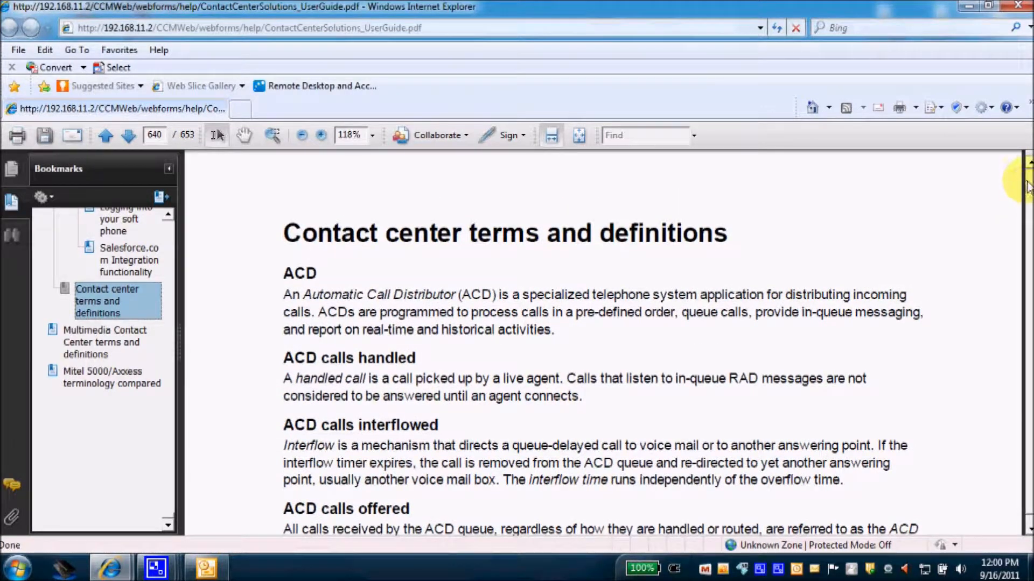
click(1031, 163)
scroll(964, 290, down, 3)
scroll(956, 301, down, 10)
scroll(954, 303, down, 10)
scroll(956, 315, down, 4)
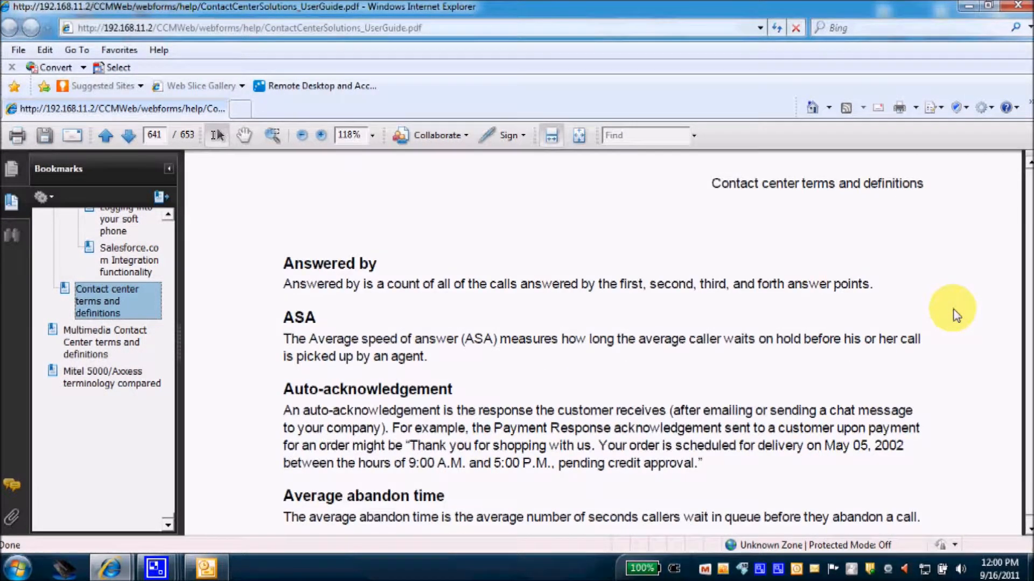
scroll(956, 315, down, 8)
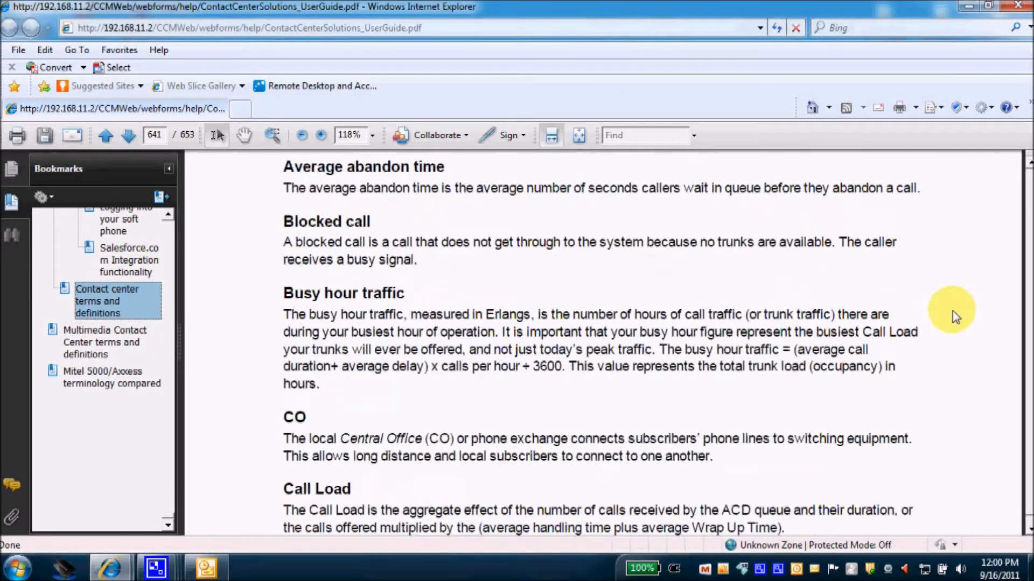
scroll(952, 311, down, 2)
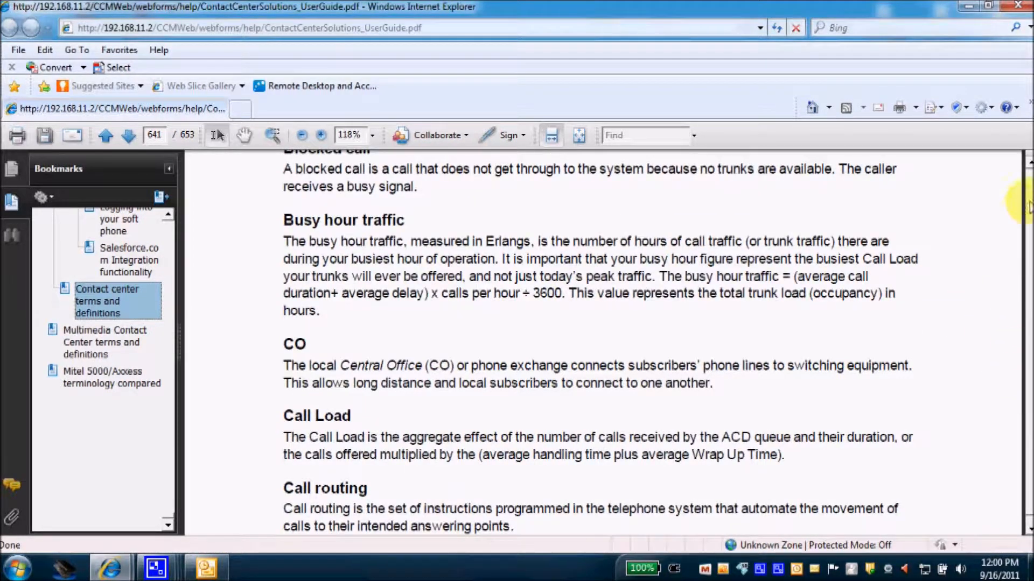
click(1019, 8)
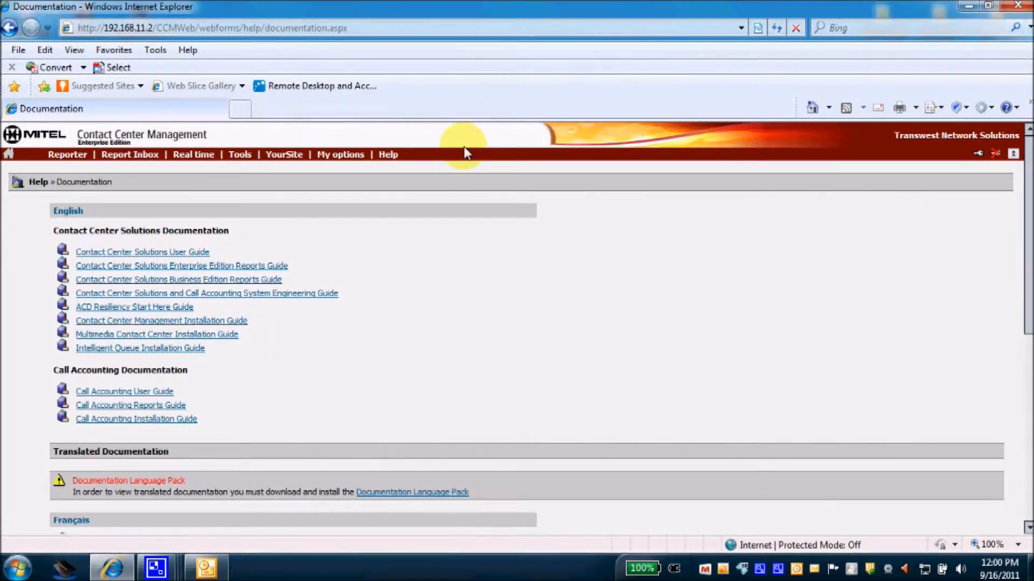
Open Help > About your Mitel applications to review version 5.8.0.3 and license details.
click(379, 157)
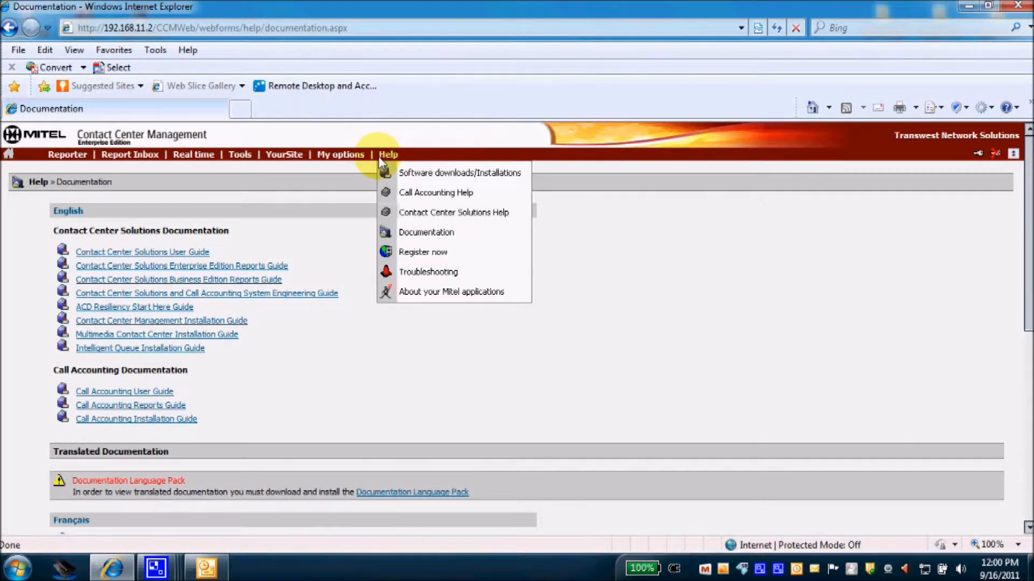
click(421, 294)
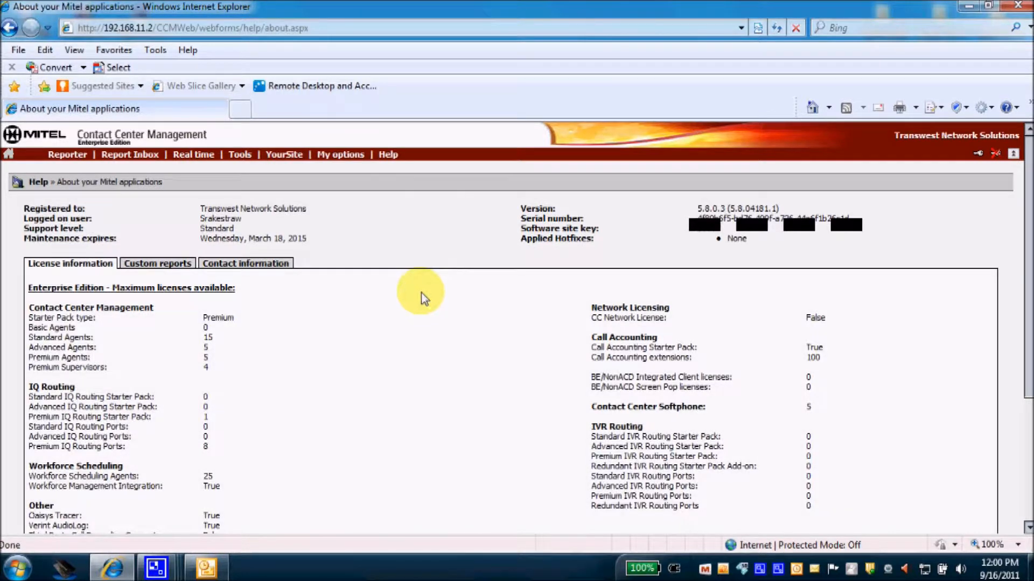
scroll(403, 328, down, 1)
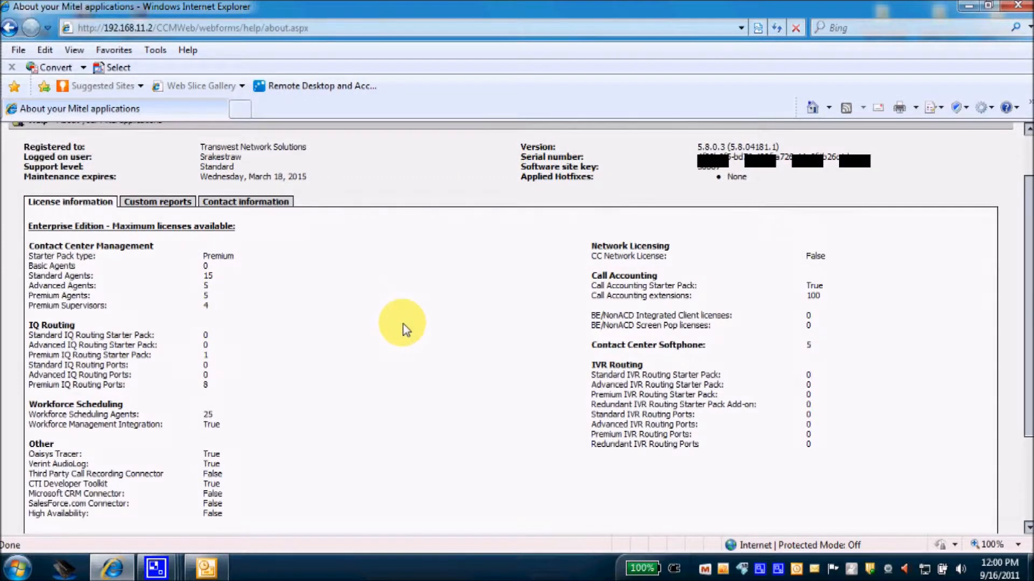
scroll(405, 330, up, 2)
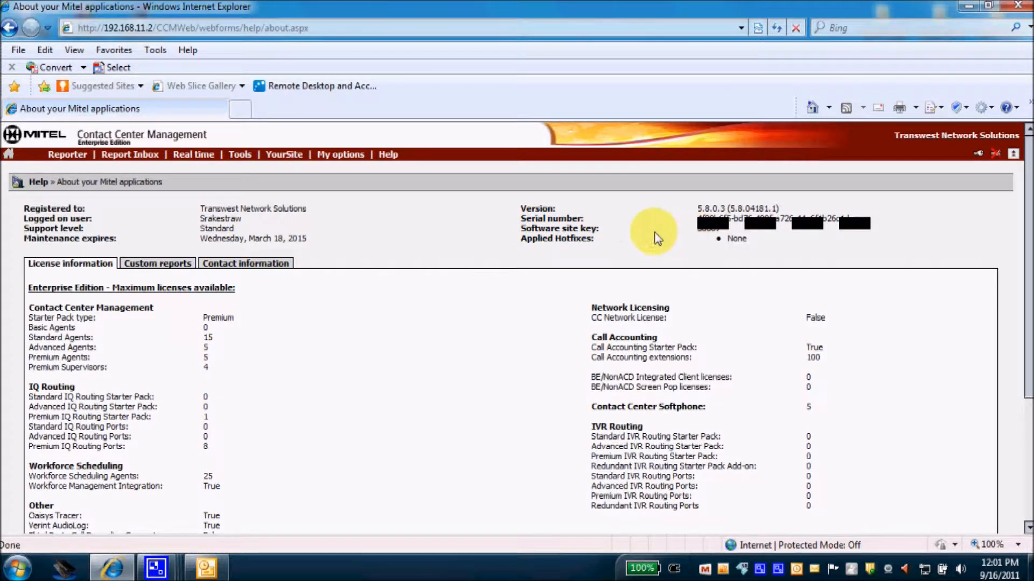
Show the About page's Contact information, dismiss the new-mail alert, and open the Reporter menu.
click(269, 269)
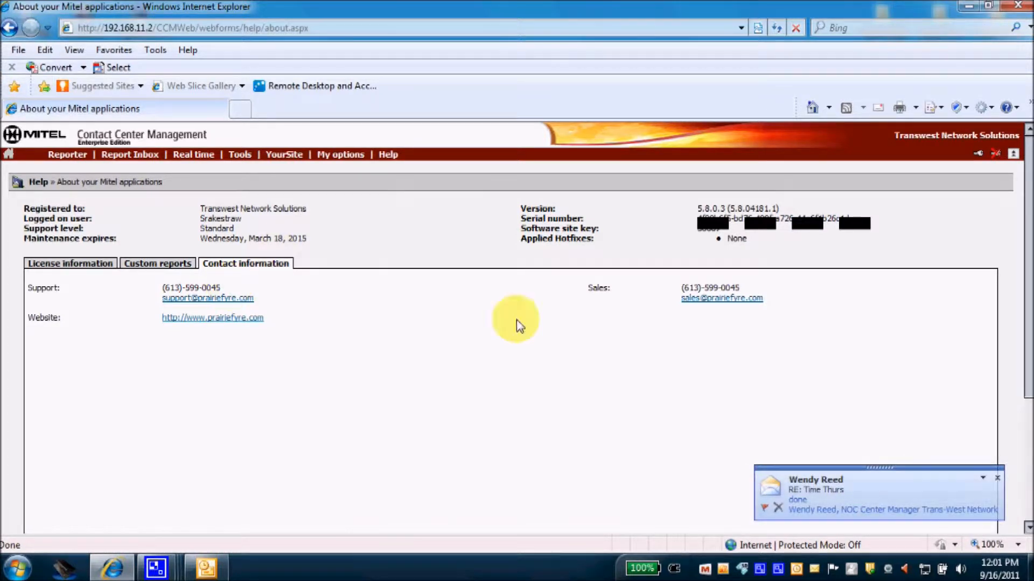
click(996, 478)
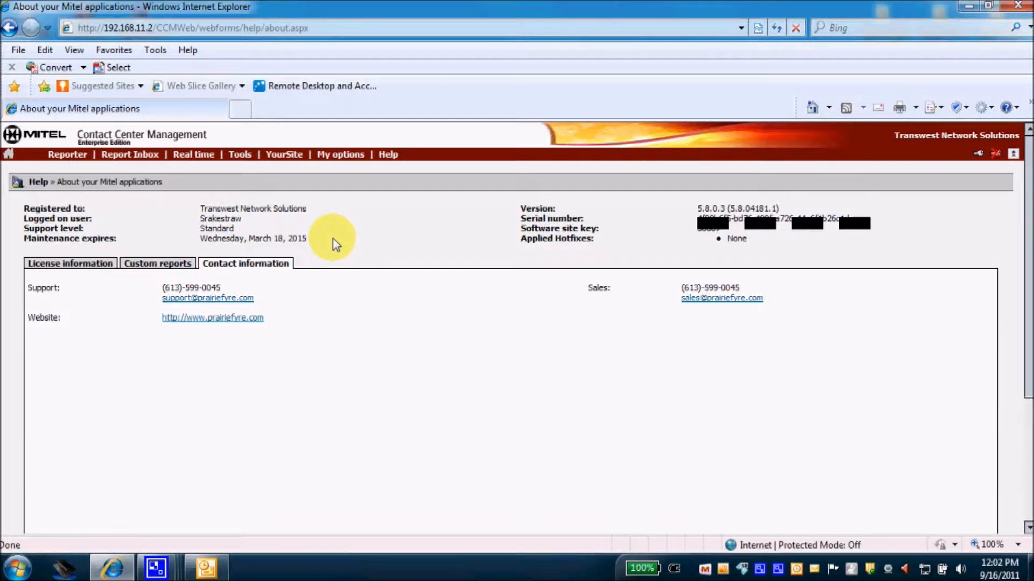
click(380, 155)
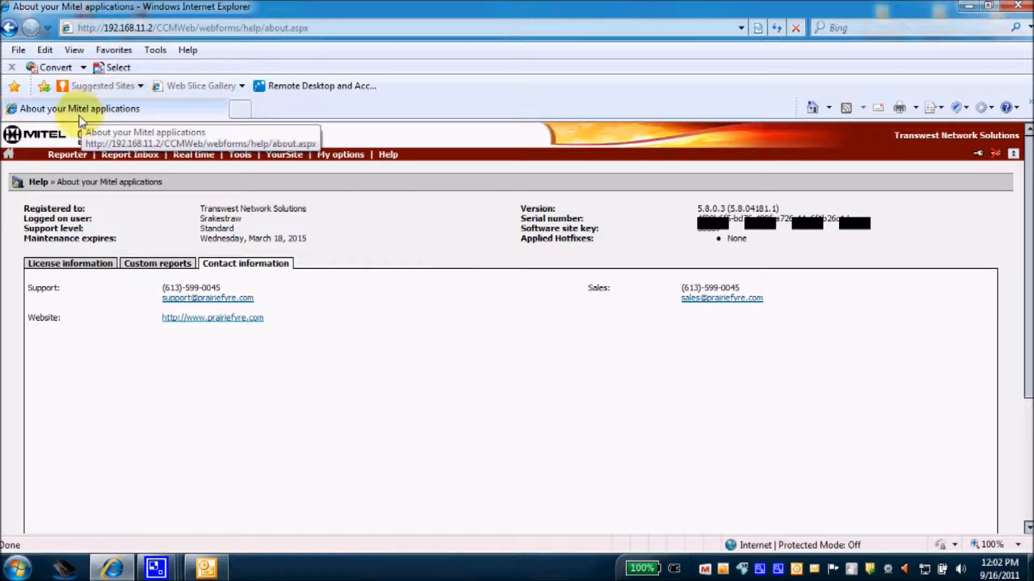
click(67, 155)
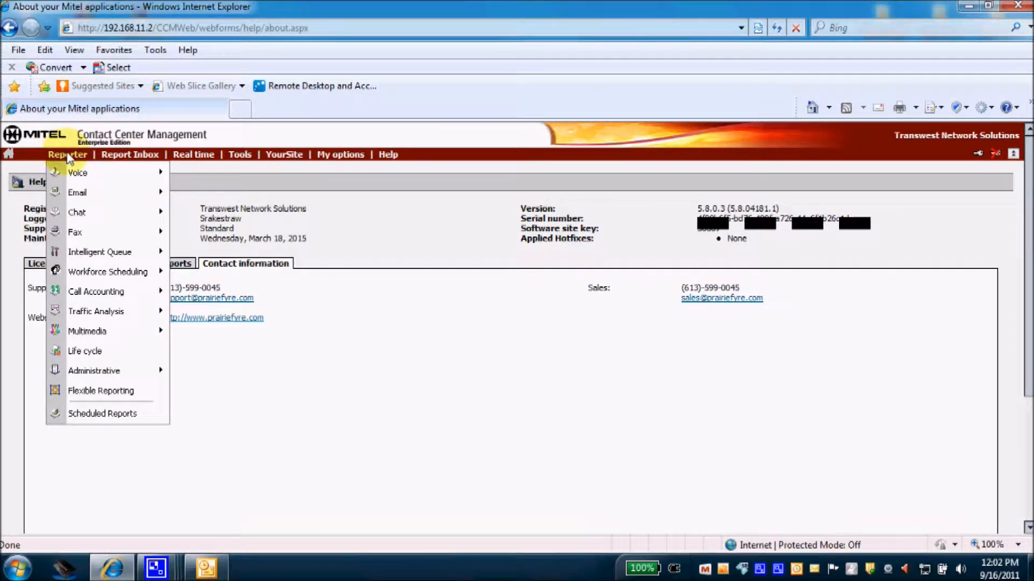
Browse the Reporter submenus for Voice, Email, Chat, Fax and Intelligent Queue.
mouse_move(78, 178)
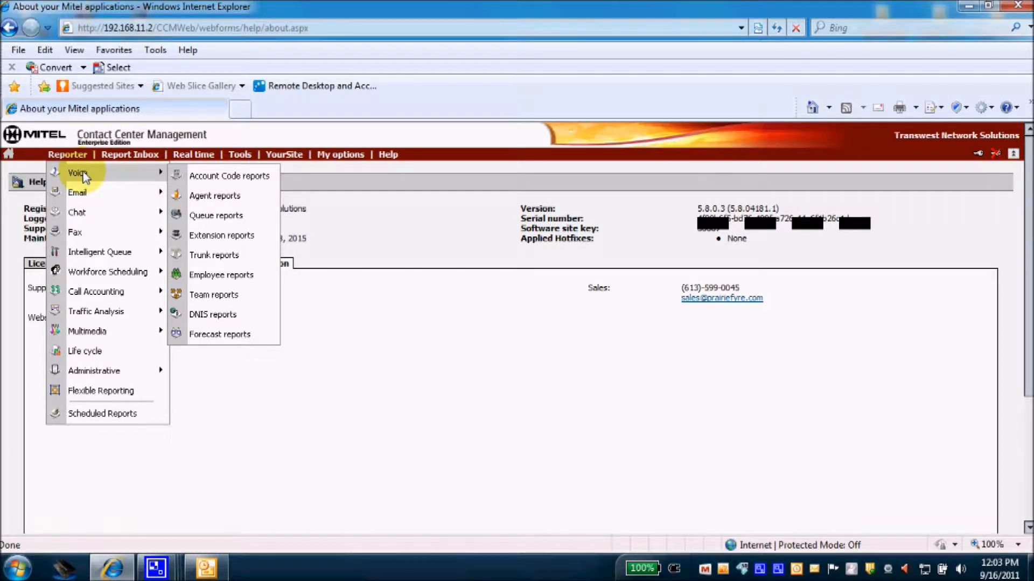
mouse_move(74, 193)
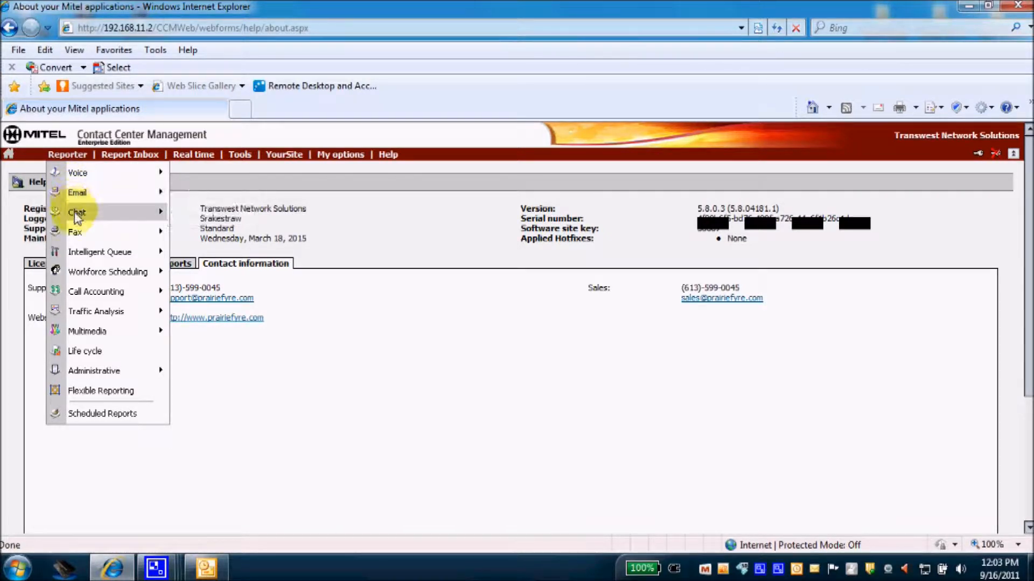
mouse_move(81, 215)
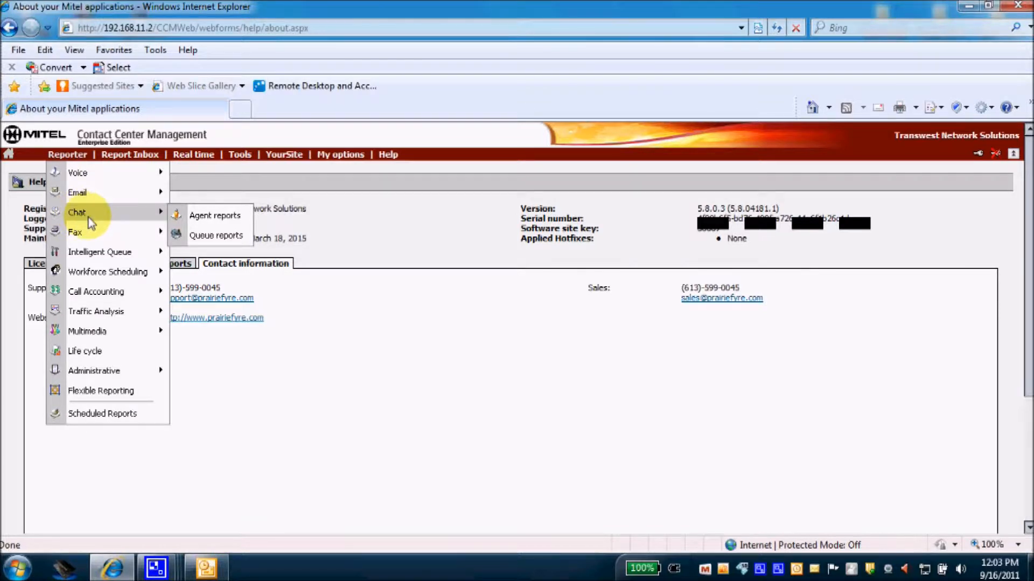
mouse_move(84, 239)
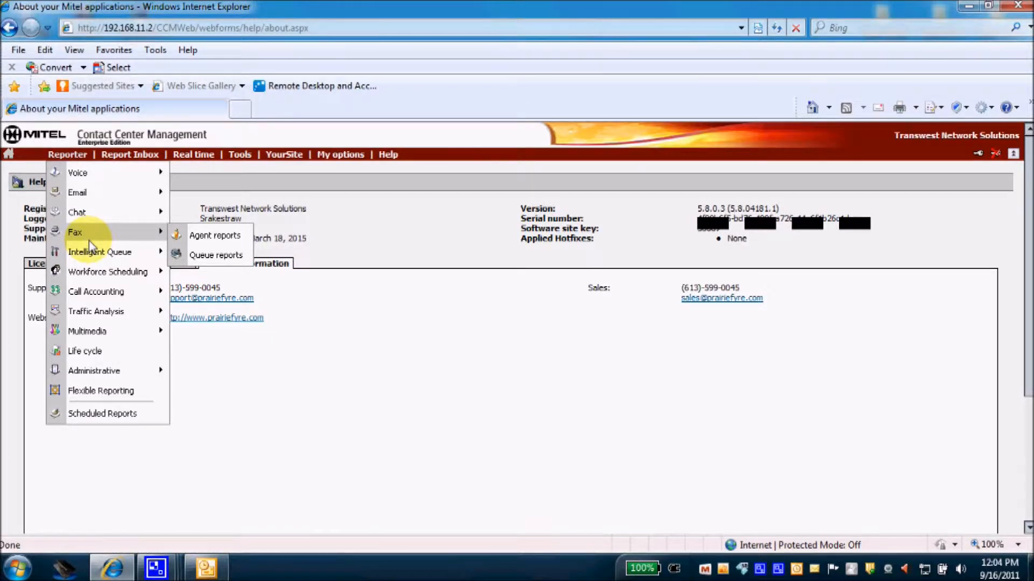
mouse_move(95, 256)
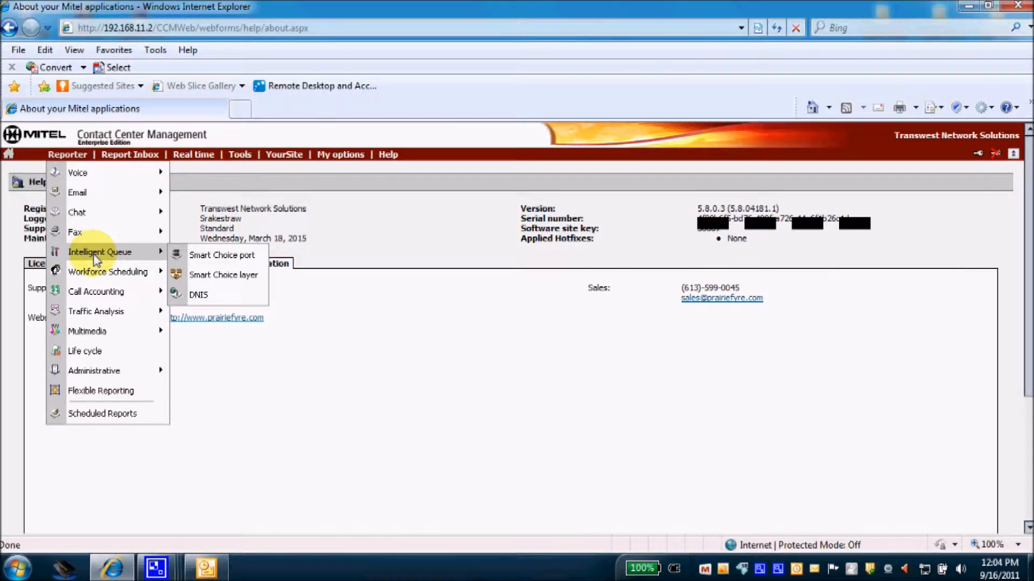
mouse_move(98, 275)
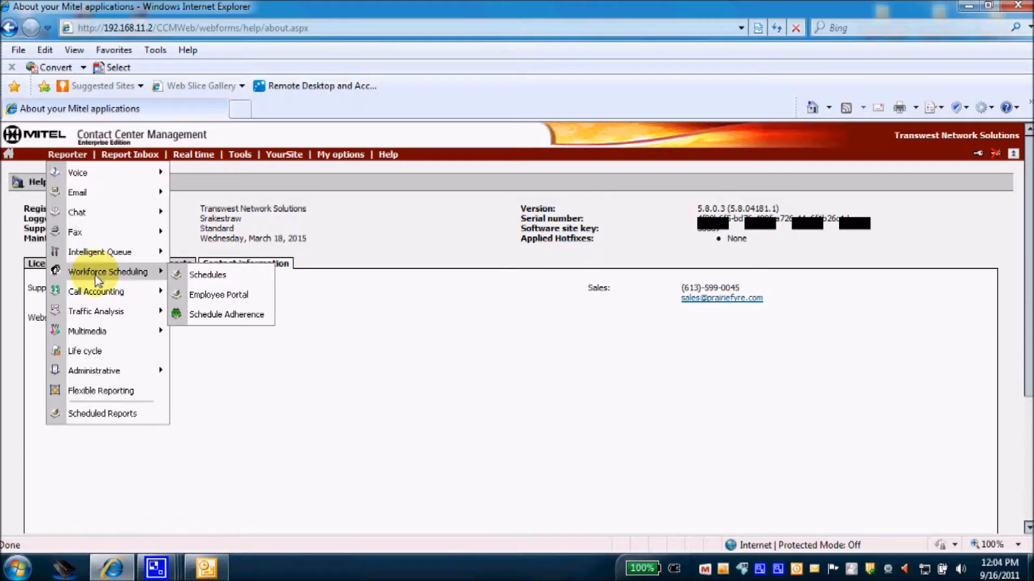
mouse_move(95, 297)
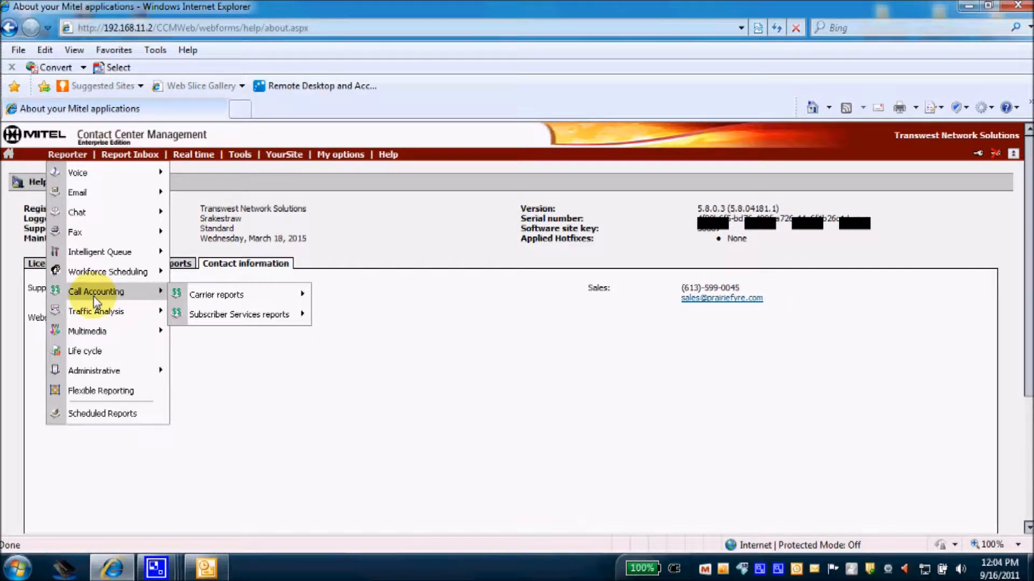
mouse_move(110, 313)
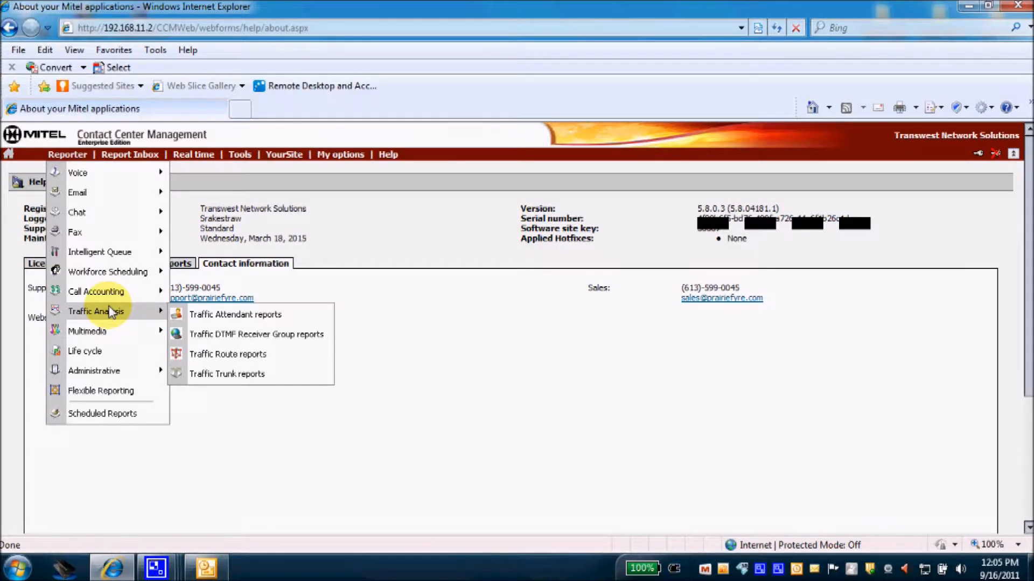
mouse_move(95, 340)
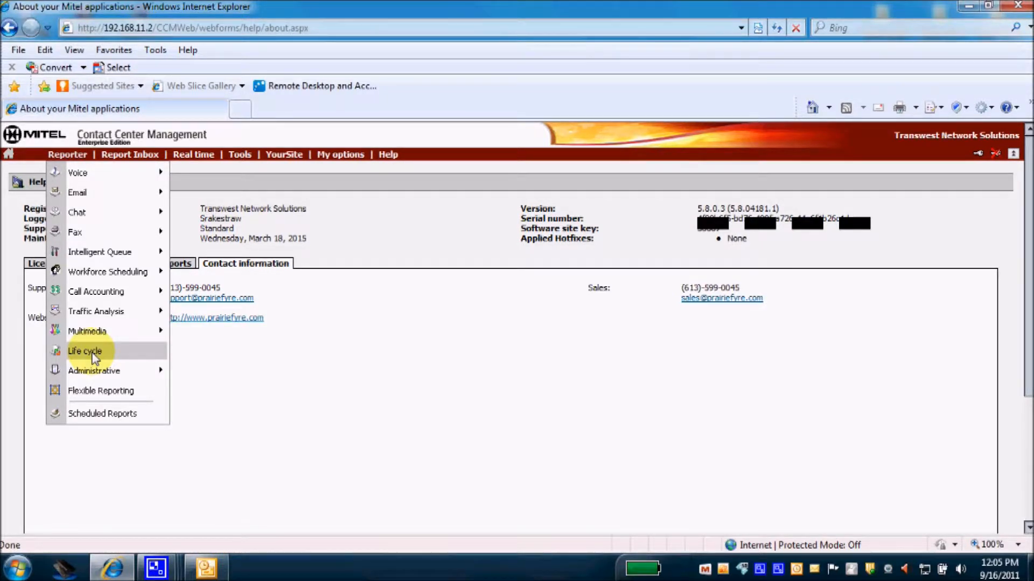
Browse the Administrative, Scheduled Reports and Voice menus, then expand Report Inbox.
mouse_move(96, 376)
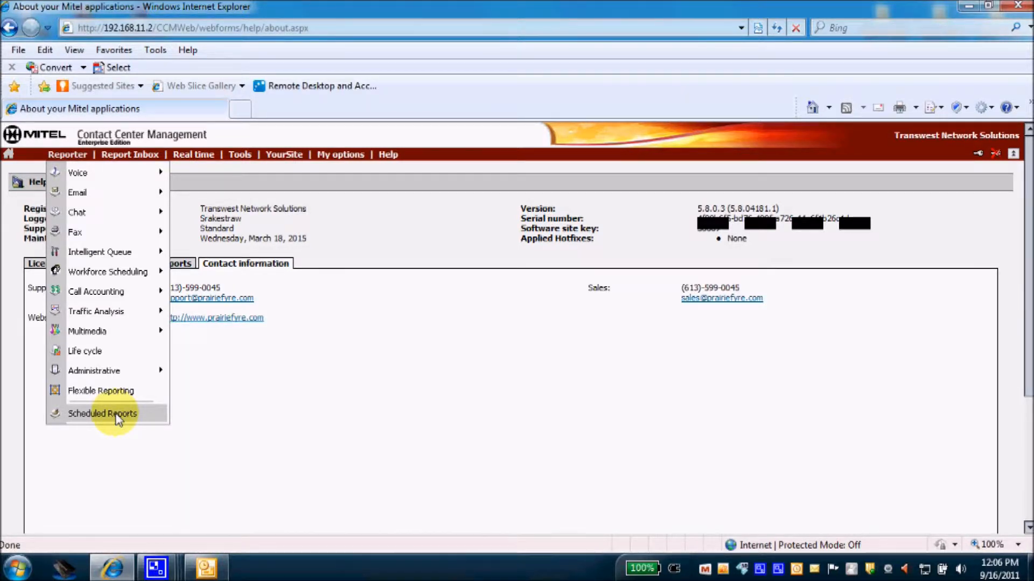
mouse_move(81, 176)
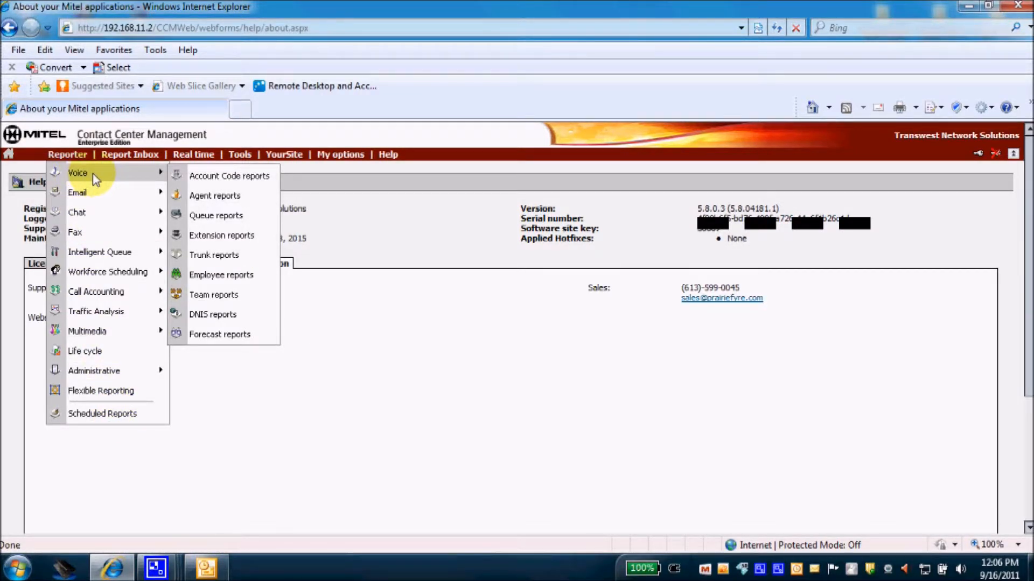
mouse_move(131, 157)
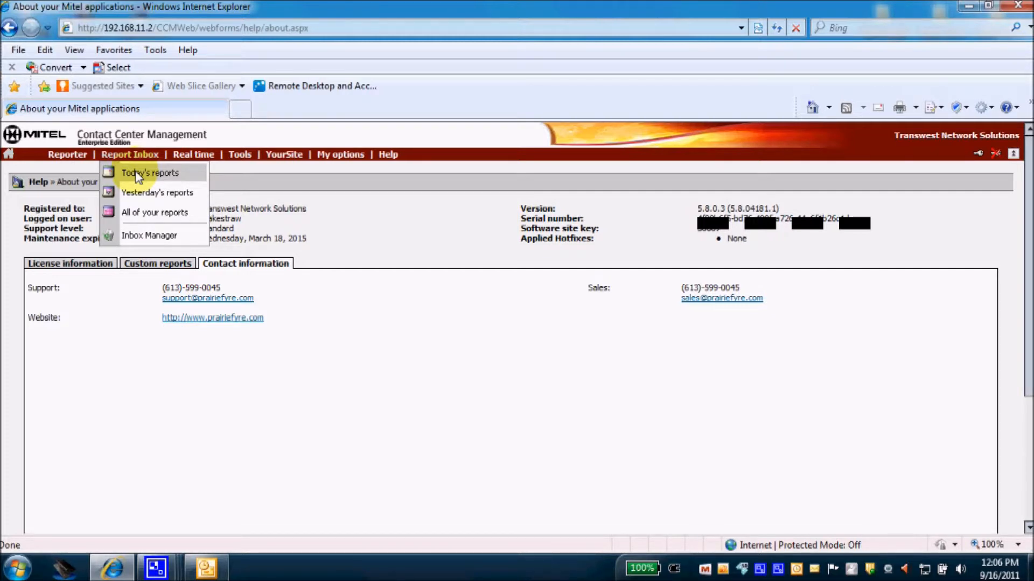
Open Today's reports and select the Employee Performance by Extension report.
click(138, 176)
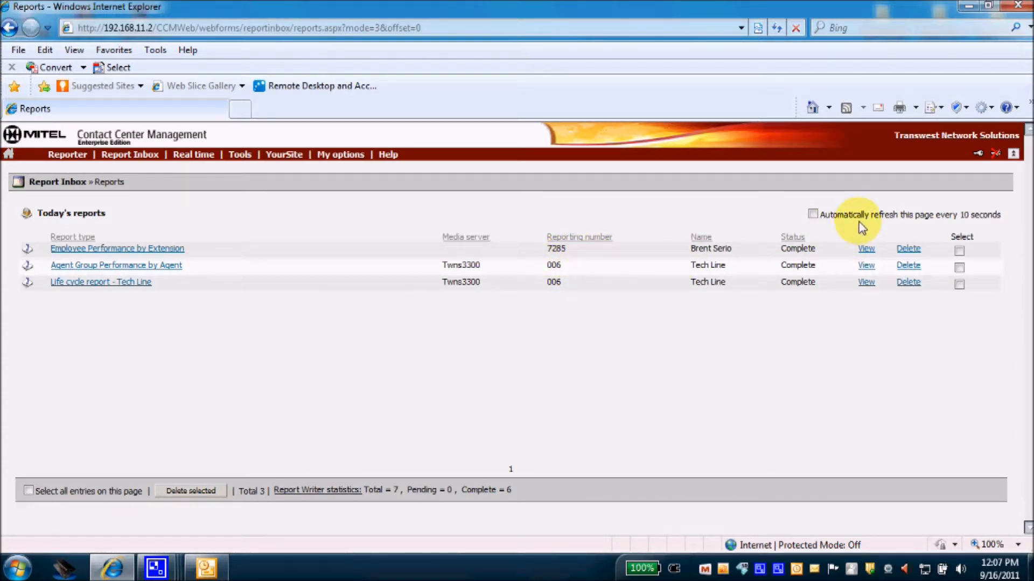
click(866, 249)
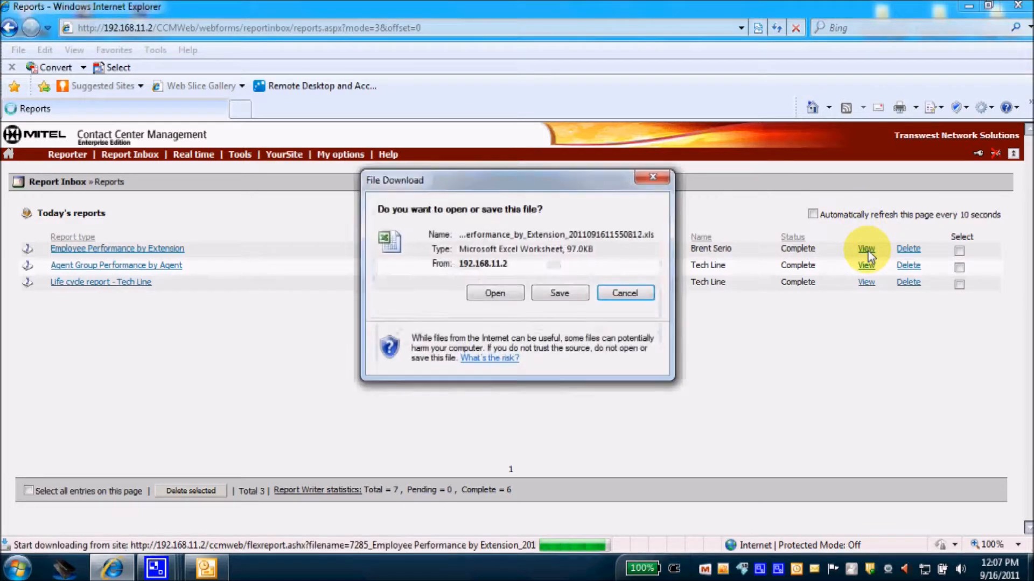
click(516, 297)
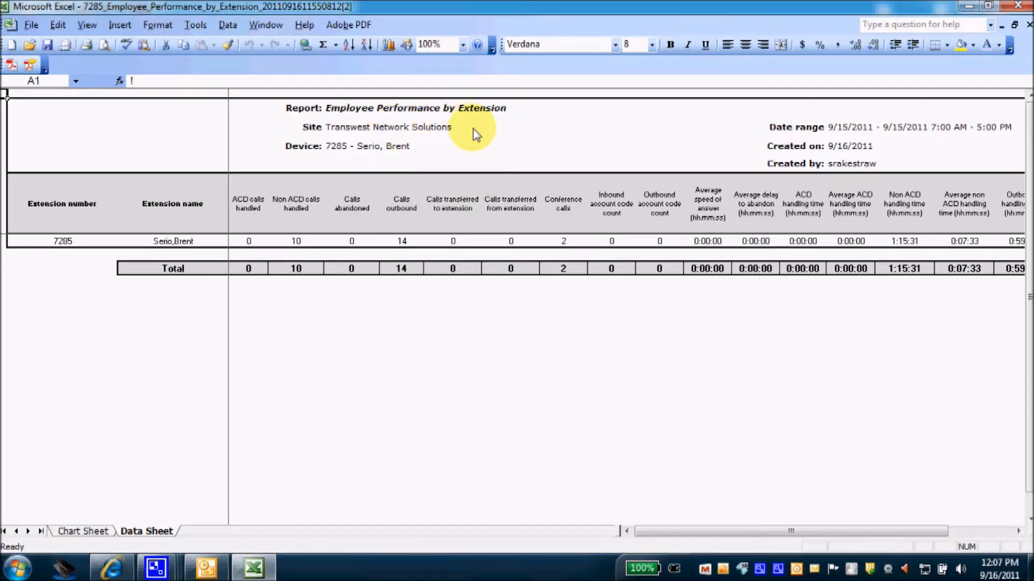
click(1017, 7)
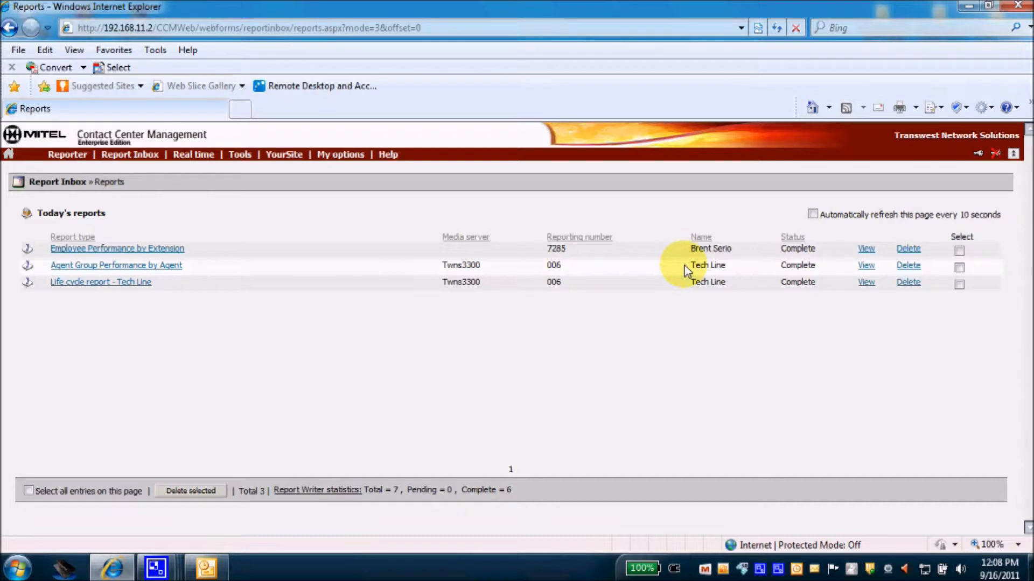
click(866, 266)
click(493, 294)
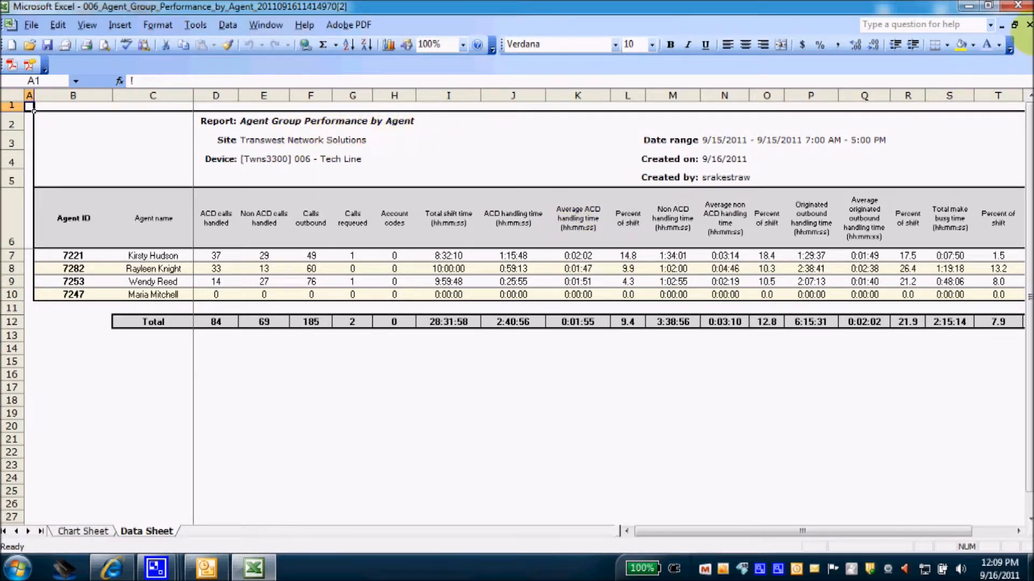
click(1017, 6)
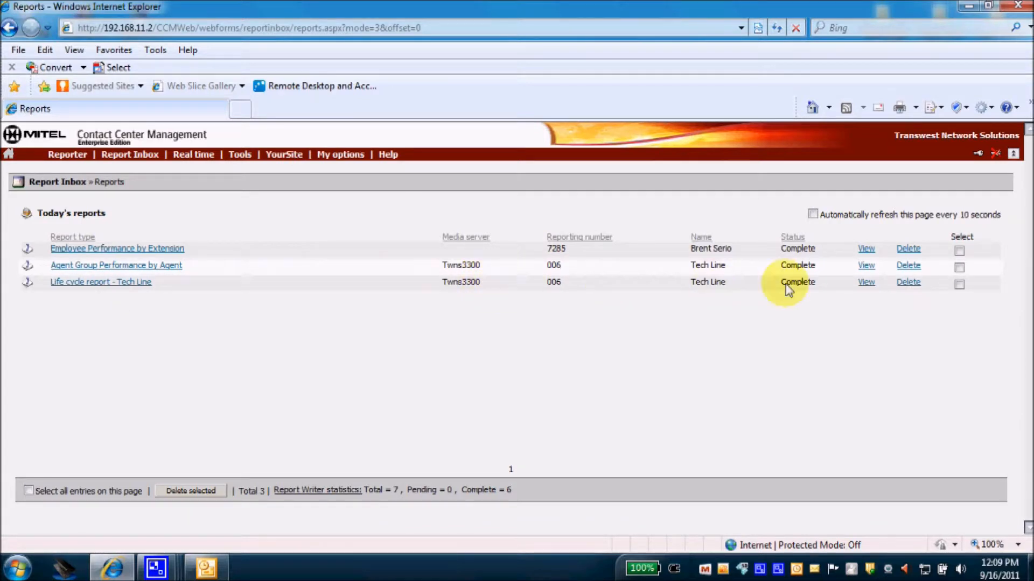
click(866, 283)
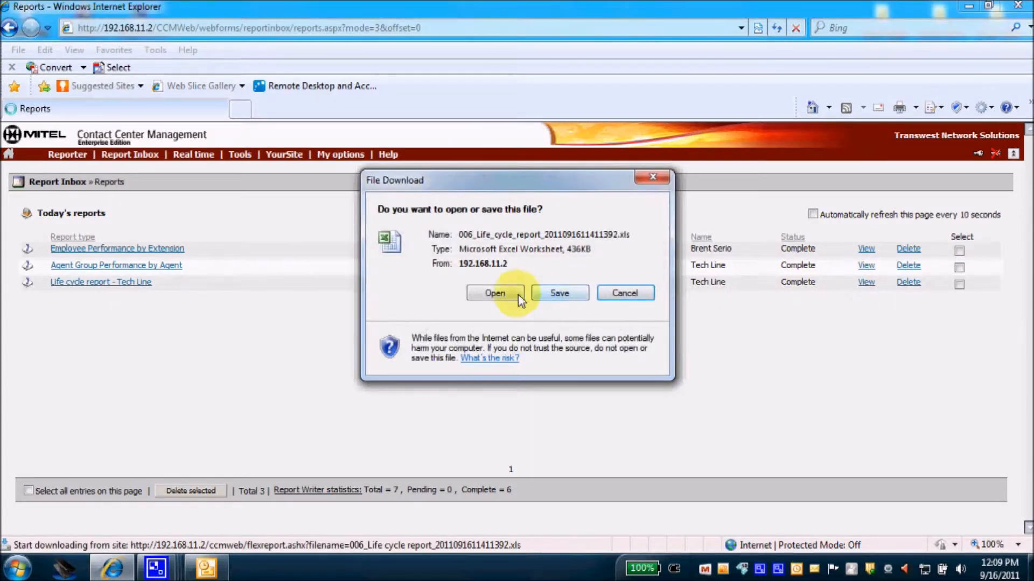
click(493, 294)
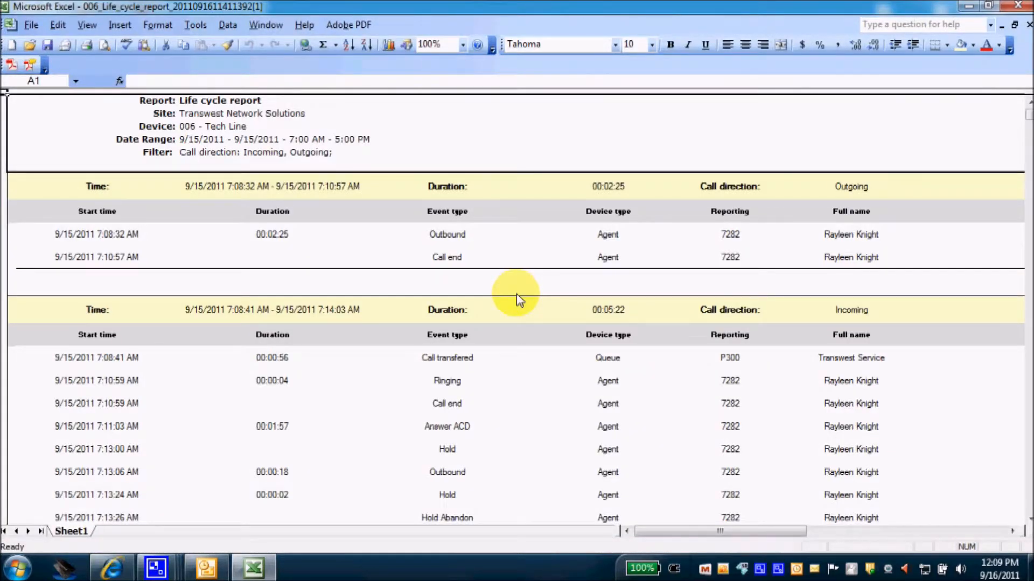
scroll(571, 251, down, 1)
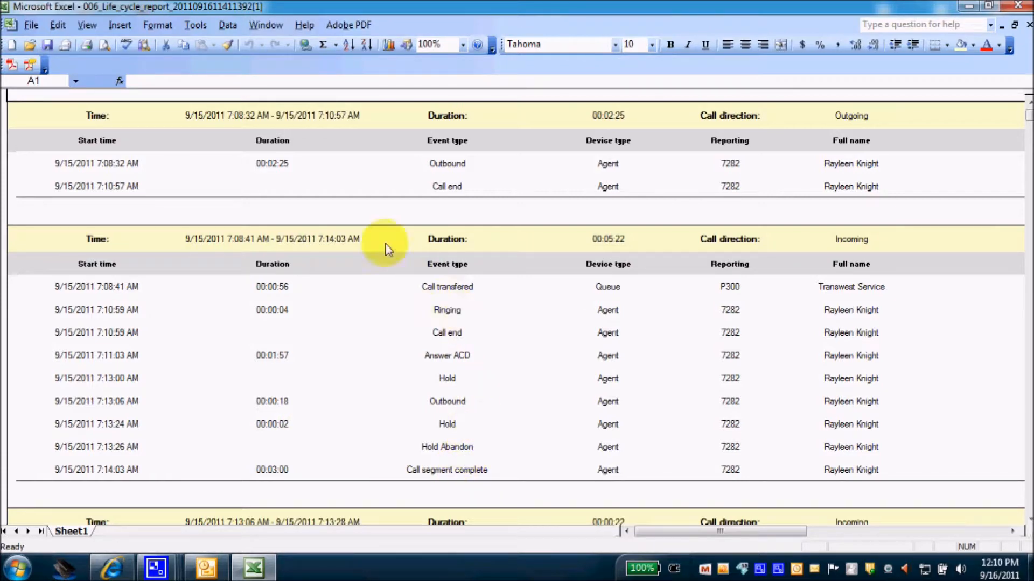
scroll(295, 334, down, 2)
scroll(295, 334, down, 2)
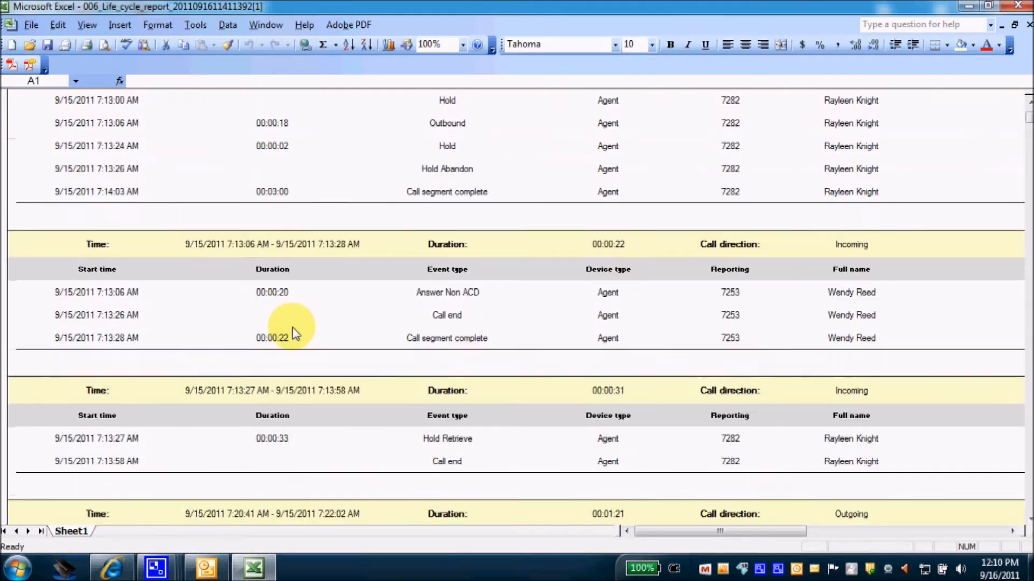
scroll(295, 334, down, 6)
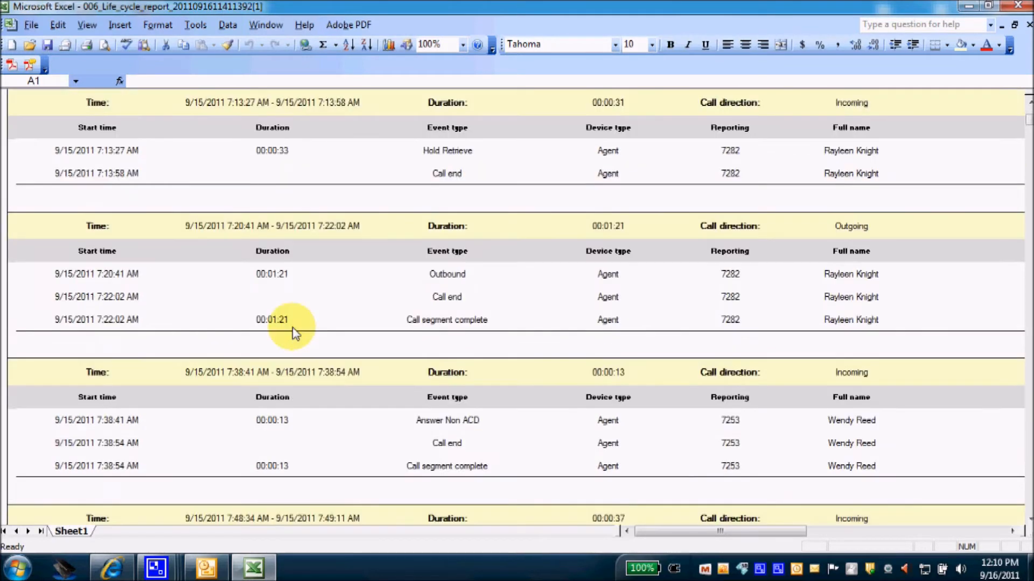
scroll(295, 334, down, 5)
scroll(296, 333, up, 9)
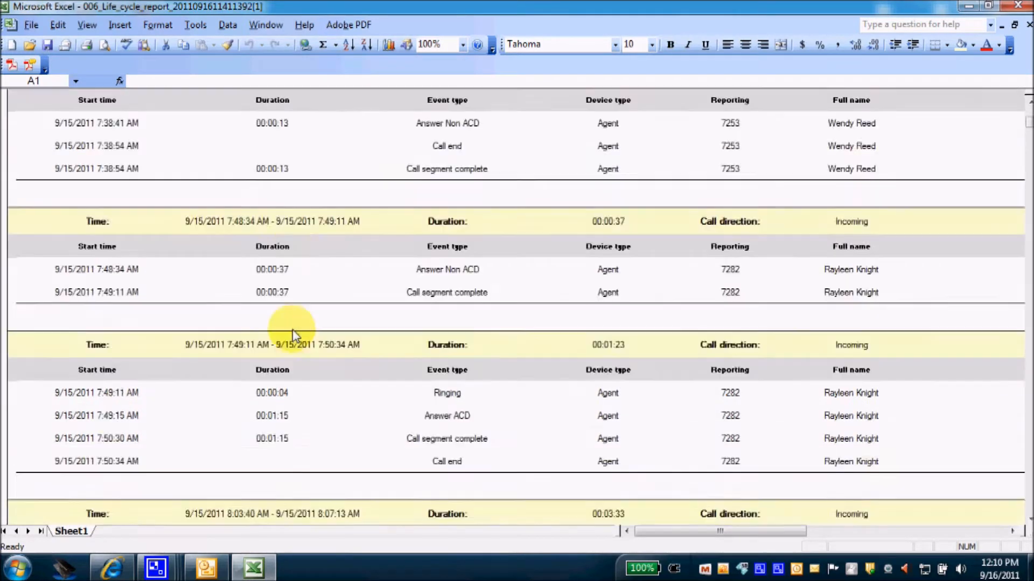
scroll(292, 331, up, 5)
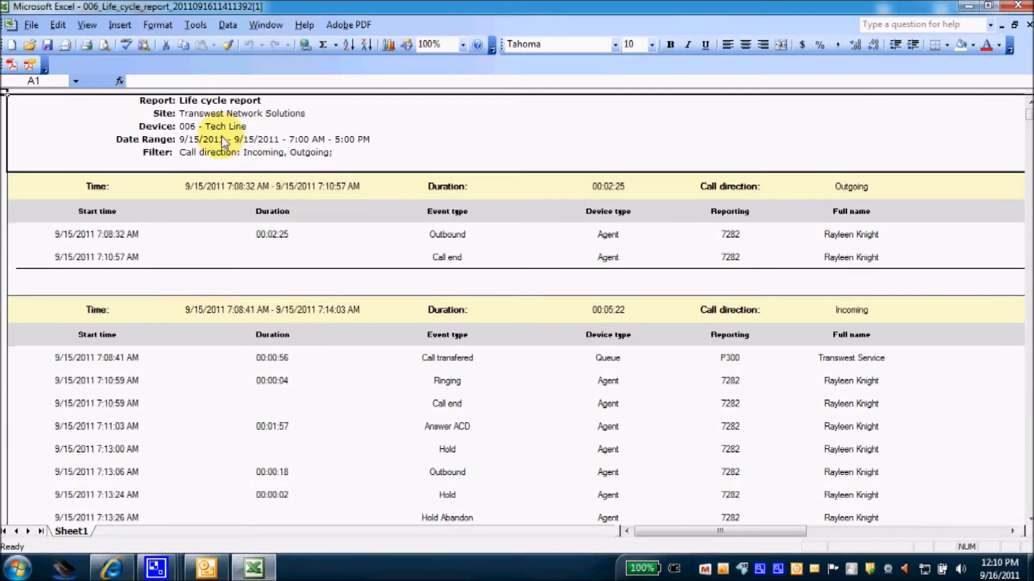
click(1017, 6)
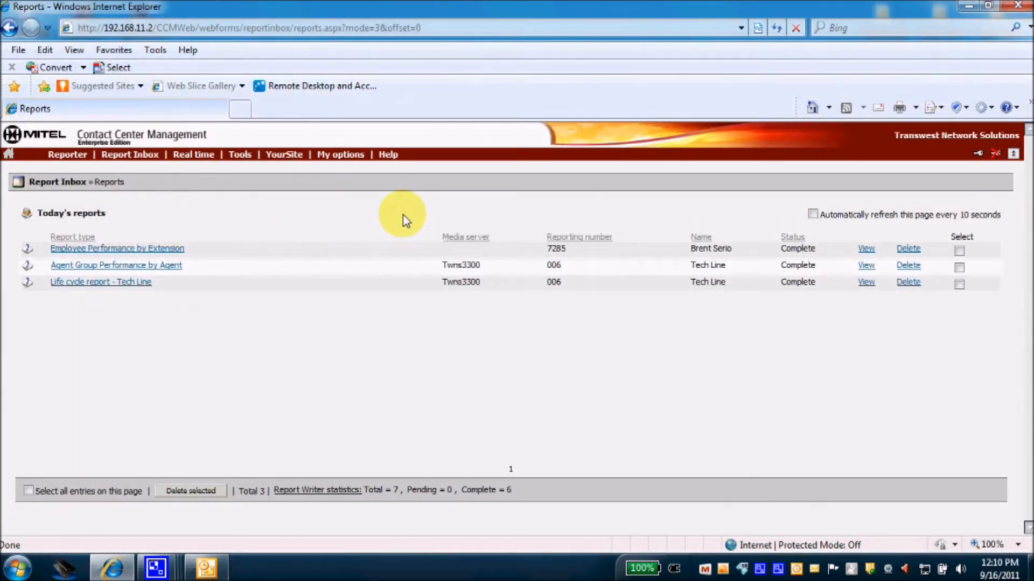
Open the Reporter menu and reveal the Administrative category's Employee reports entry.
click(67, 156)
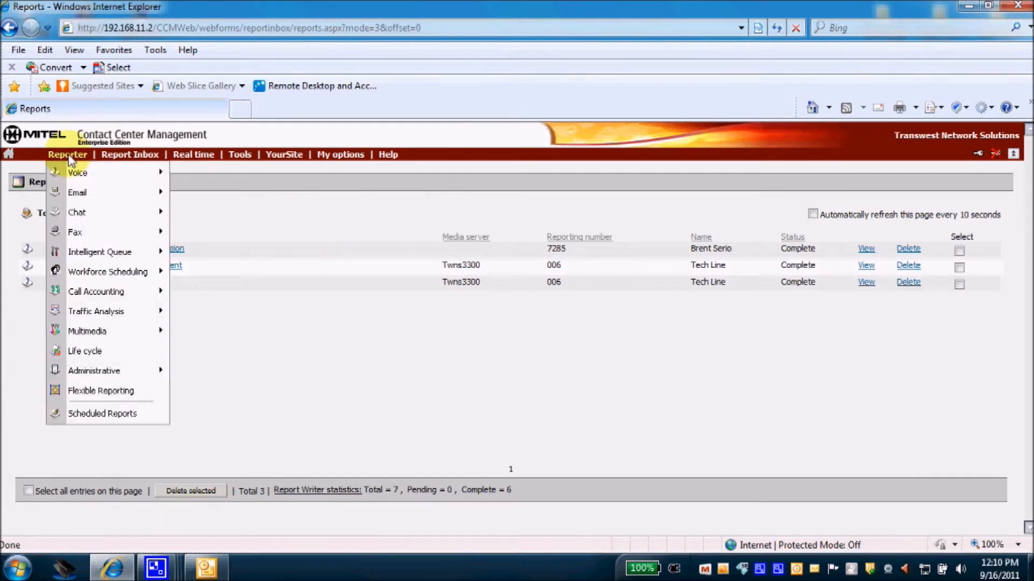
mouse_move(74, 178)
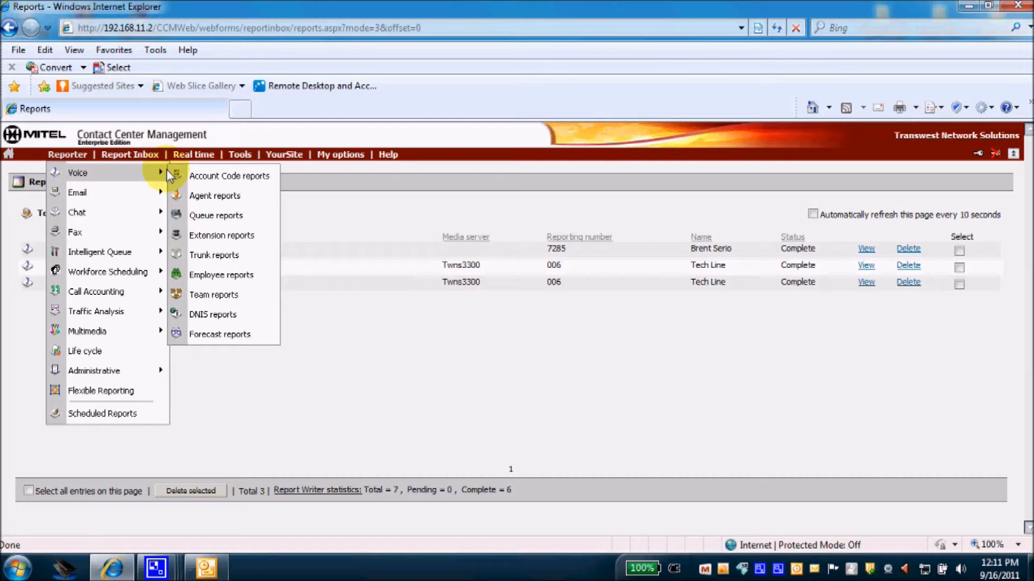
mouse_move(115, 370)
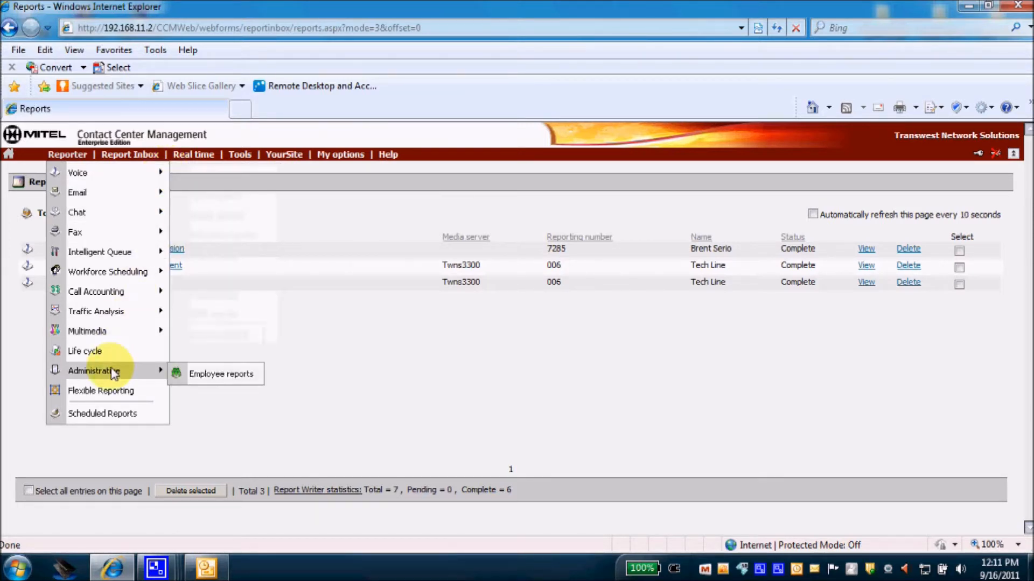
Submit an Employee profile report for employee 7284 from Administrative Employee reports.
click(197, 377)
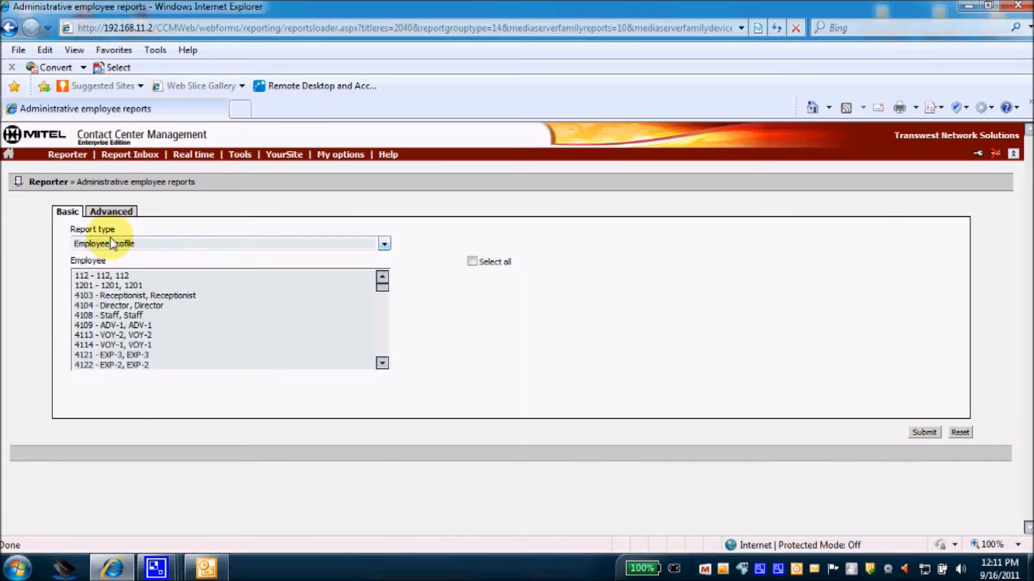
click(384, 244)
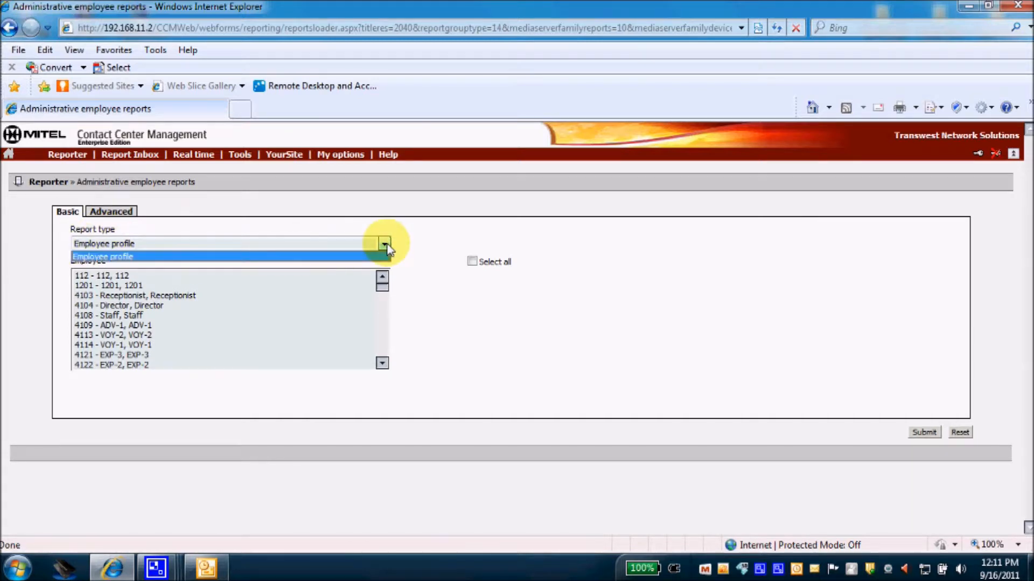
click(384, 244)
drag(383, 290, 389, 340)
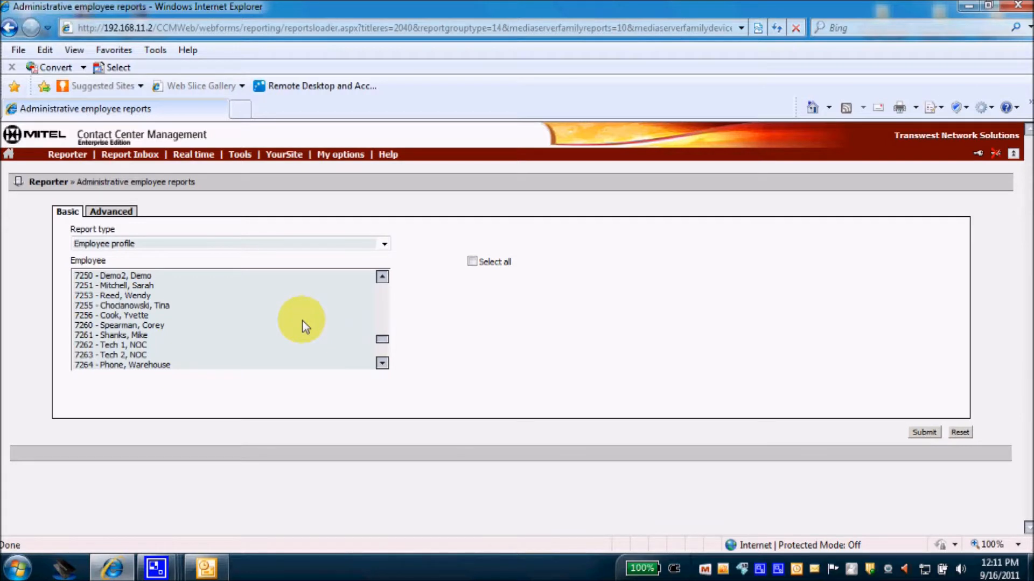
scroll(303, 325, down, 2)
scroll(301, 323, down, 2)
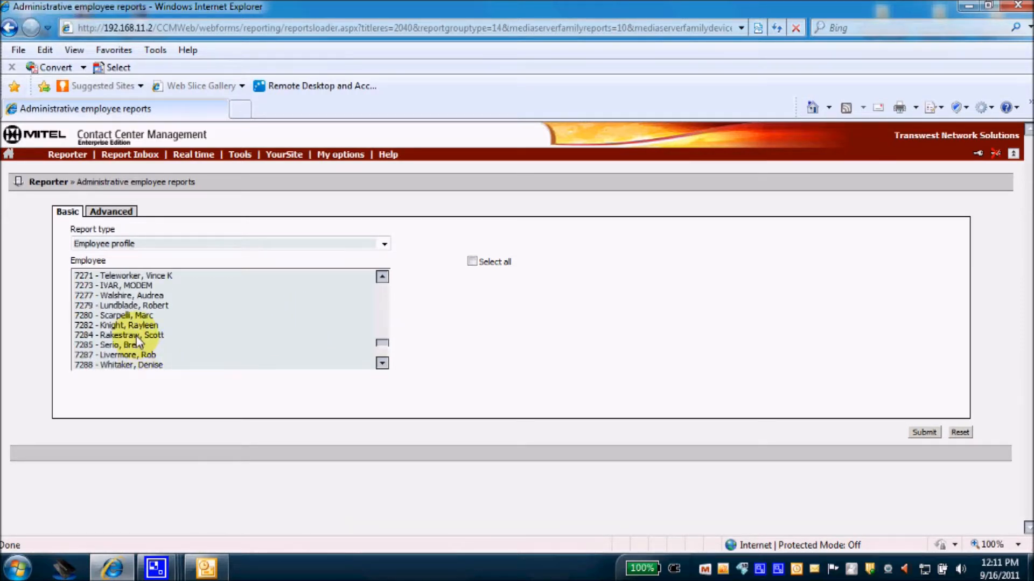
click(134, 335)
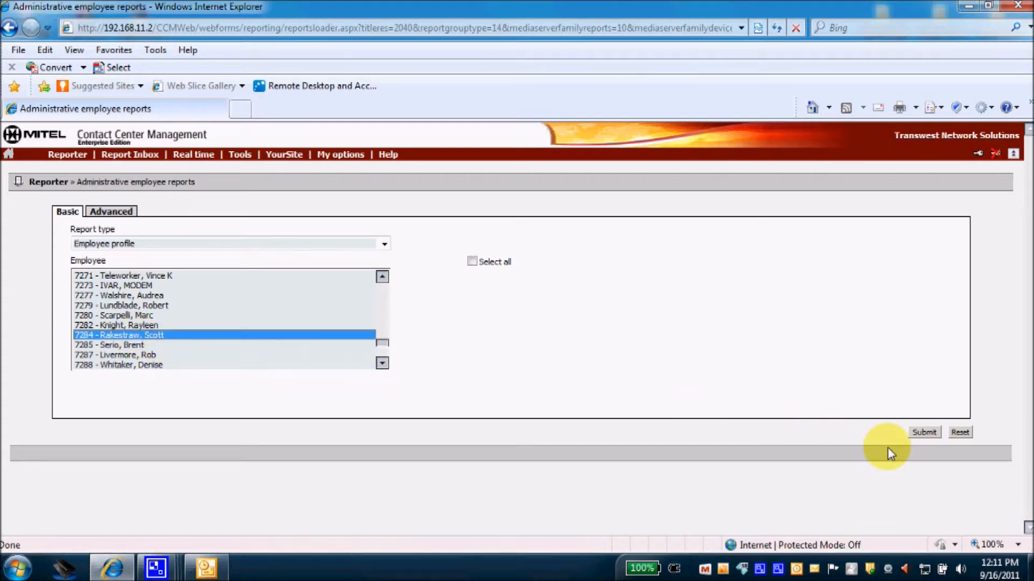
click(923, 433)
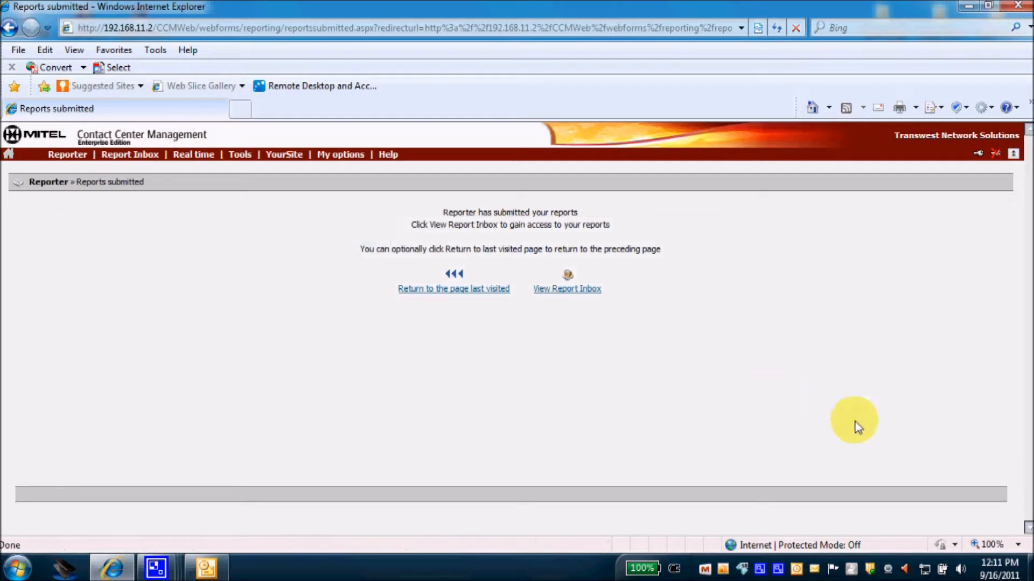
Open today's Report Inbox and refresh until the 7284 Employee profile report shows Complete.
click(590, 295)
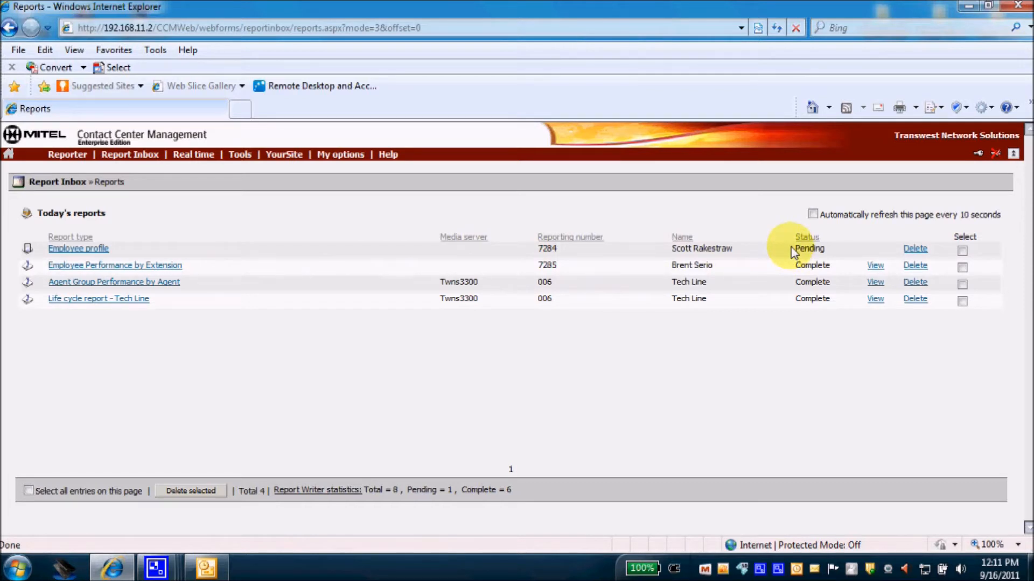
click(775, 30)
click(813, 214)
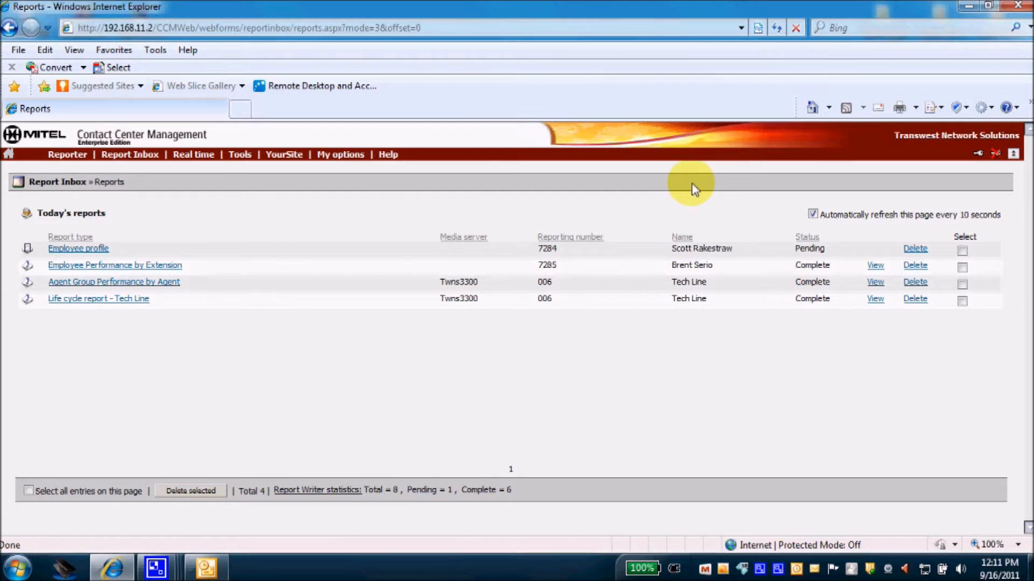
click(813, 215)
click(777, 28)
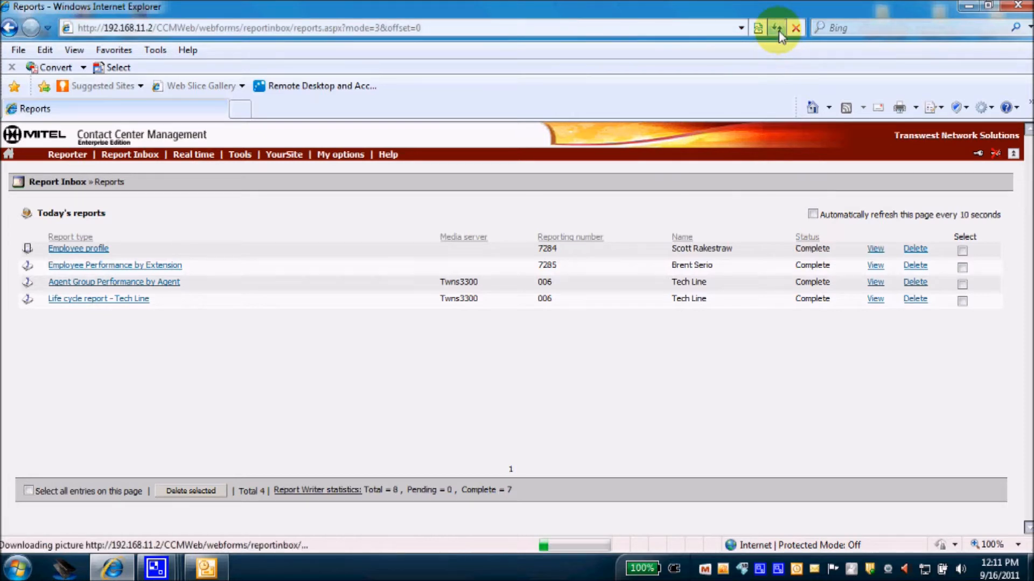
View the 7284 Employee profile report in Excel, close it, and bring up Voice report types.
click(875, 249)
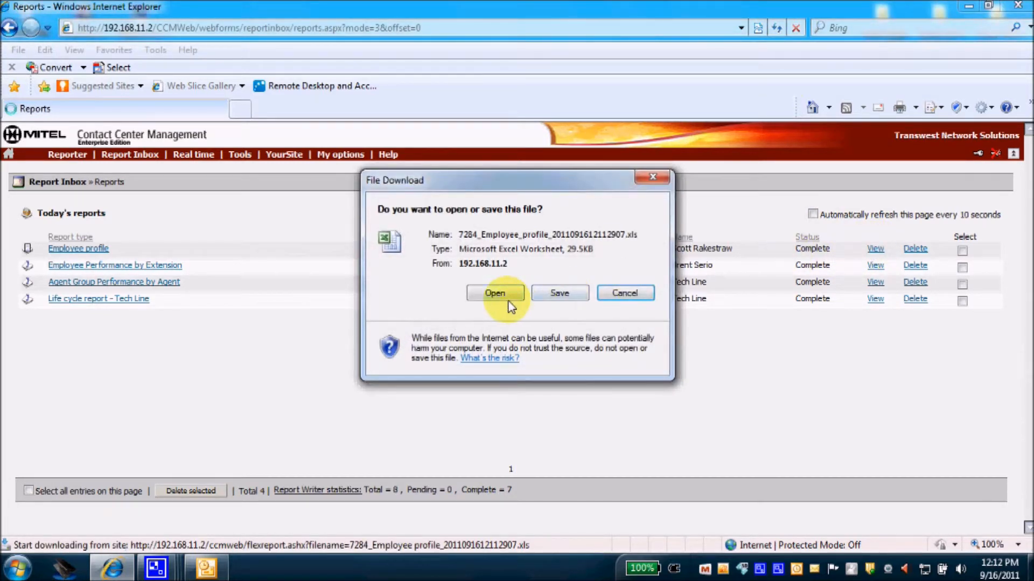
click(495, 293)
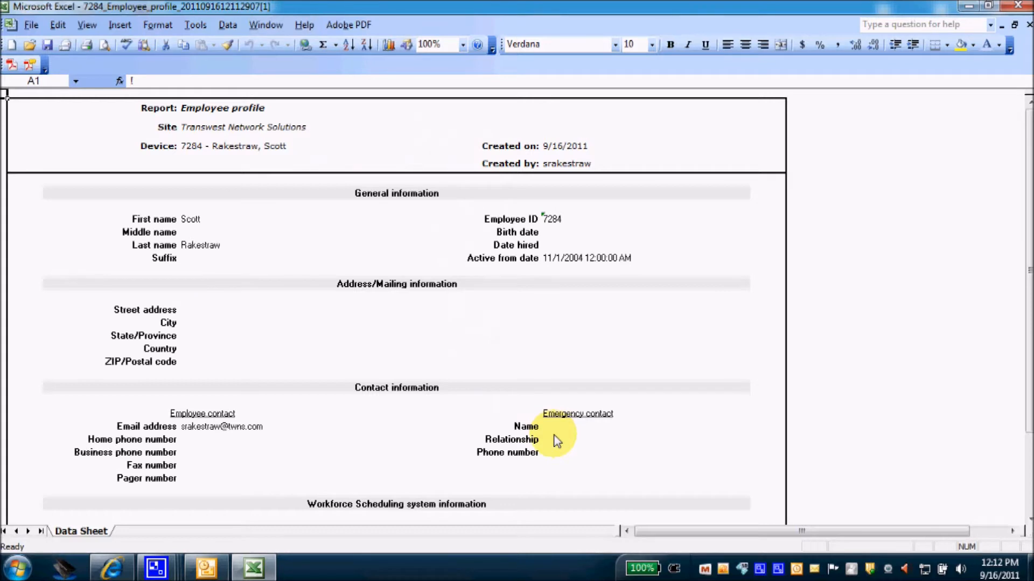
click(1017, 7)
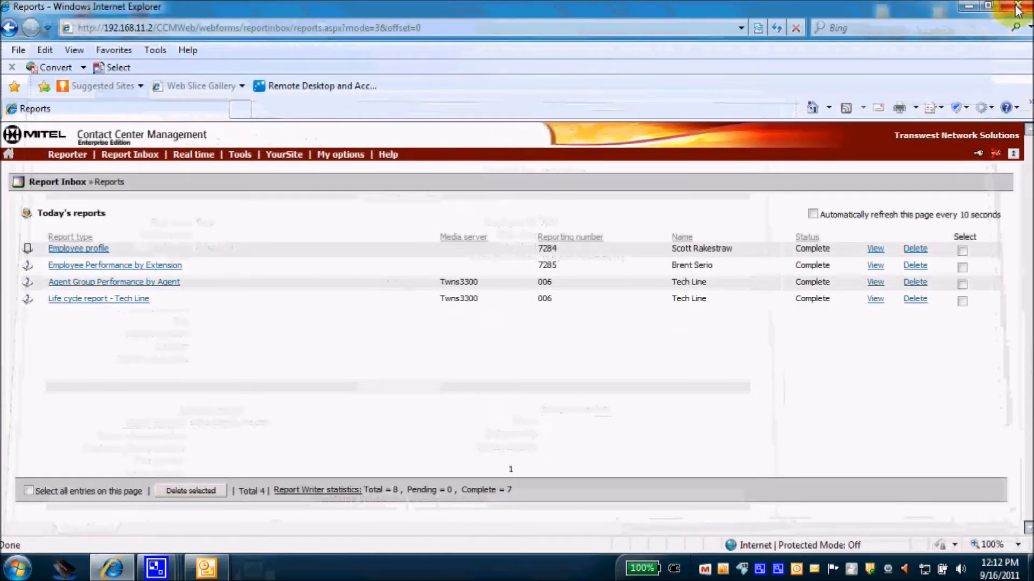
click(62, 156)
mouse_move(66, 176)
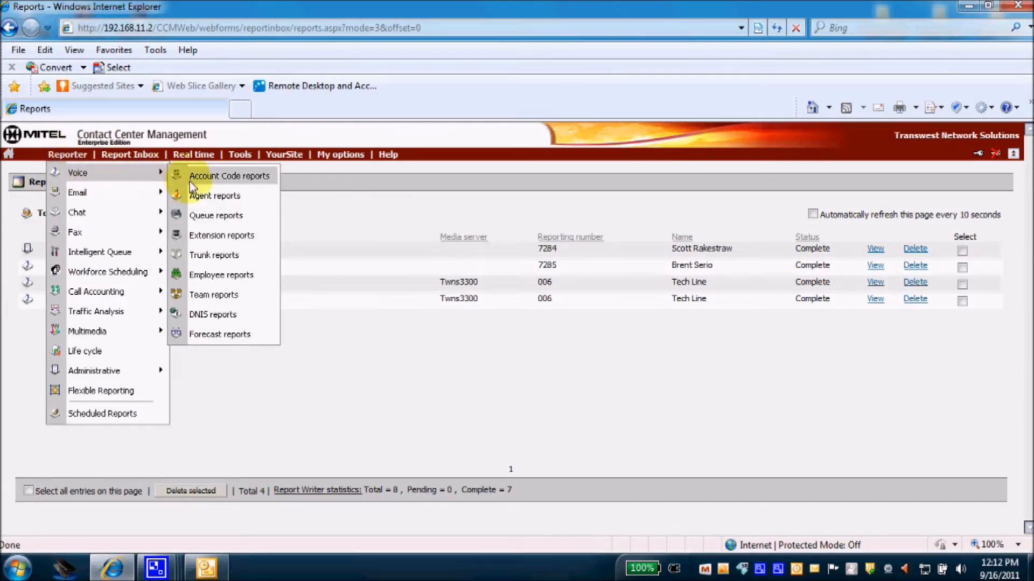
Open the Voice Agent reports form and browse its full list of agent report types.
click(197, 198)
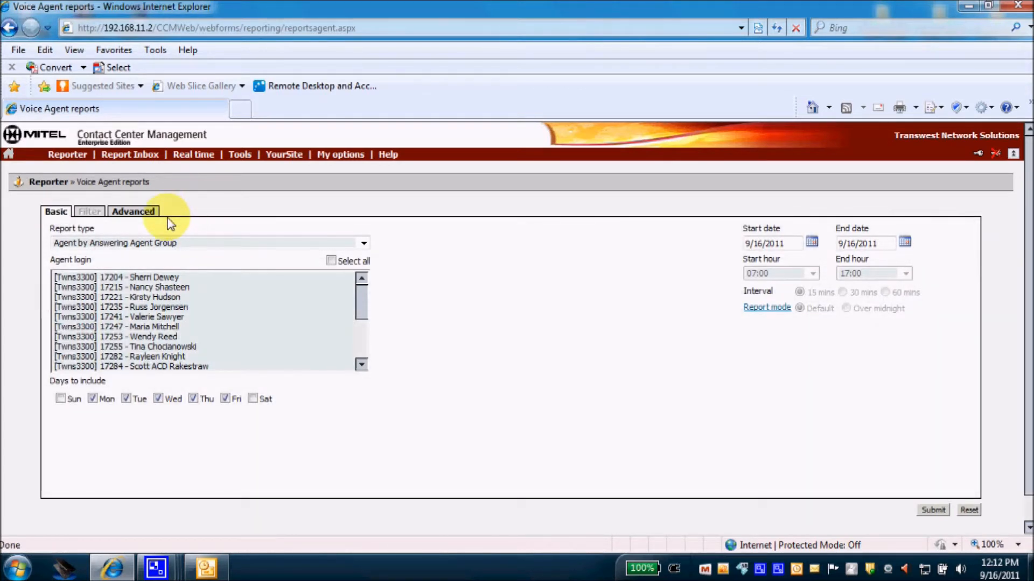
click(363, 244)
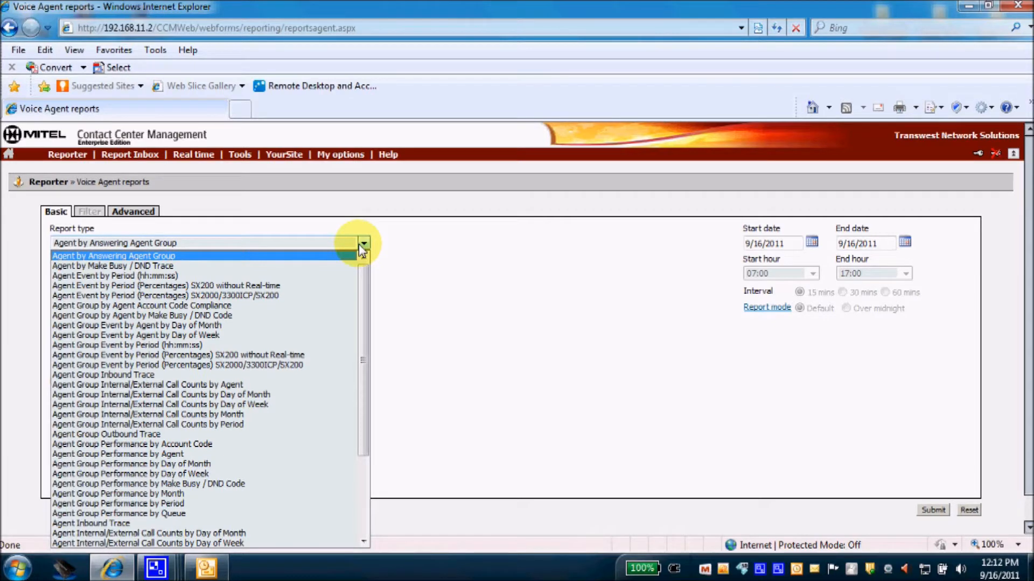
mouse_move(362, 269)
mouse_down()
mouse_move(363, 331)
mouse_move(365, 275)
mouse_up()
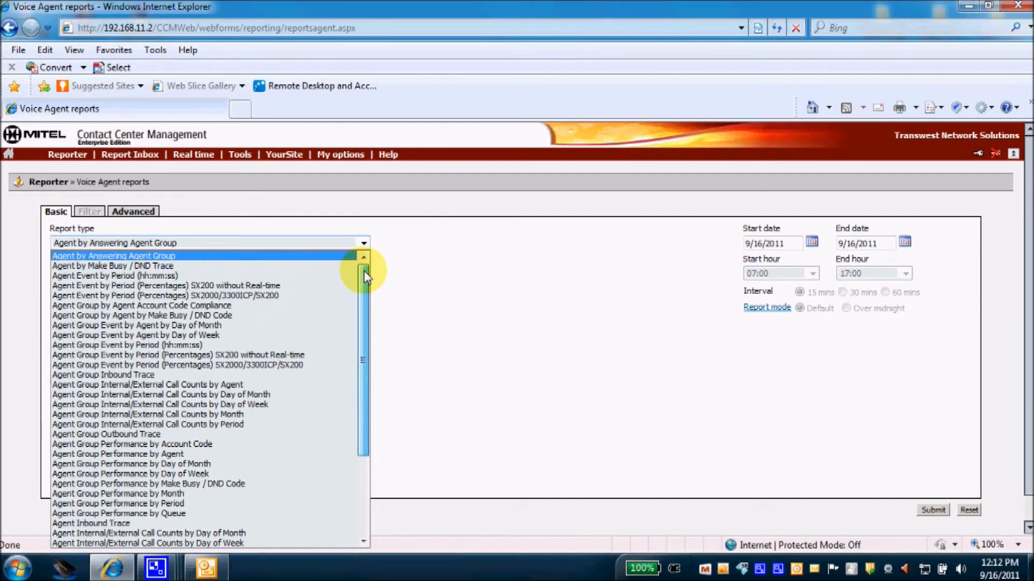
click(388, 155)
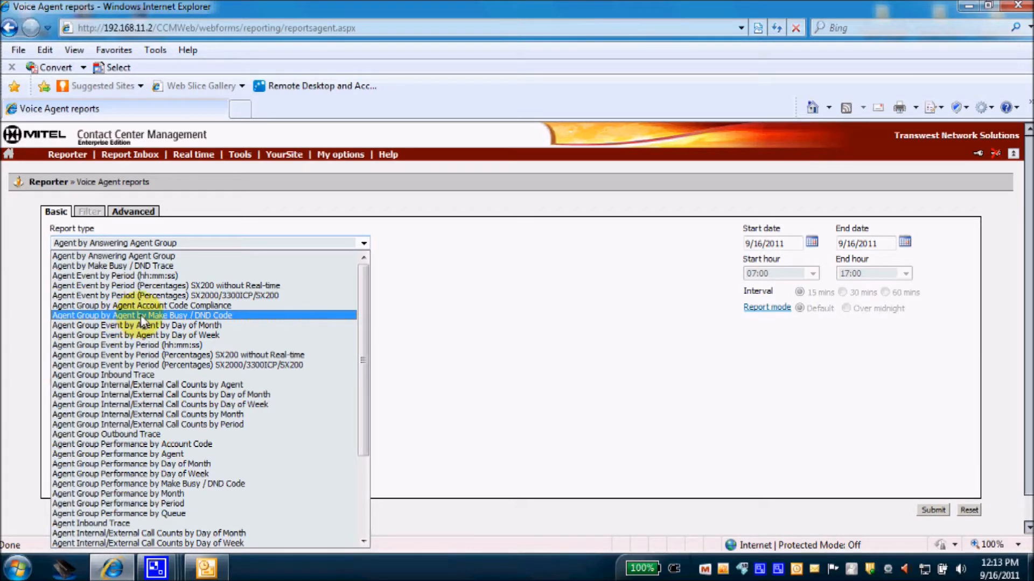
Choose Agent Group by Agent by Make Busy / DND Code for 006 - Tech Line without DND reason codes.
click(141, 317)
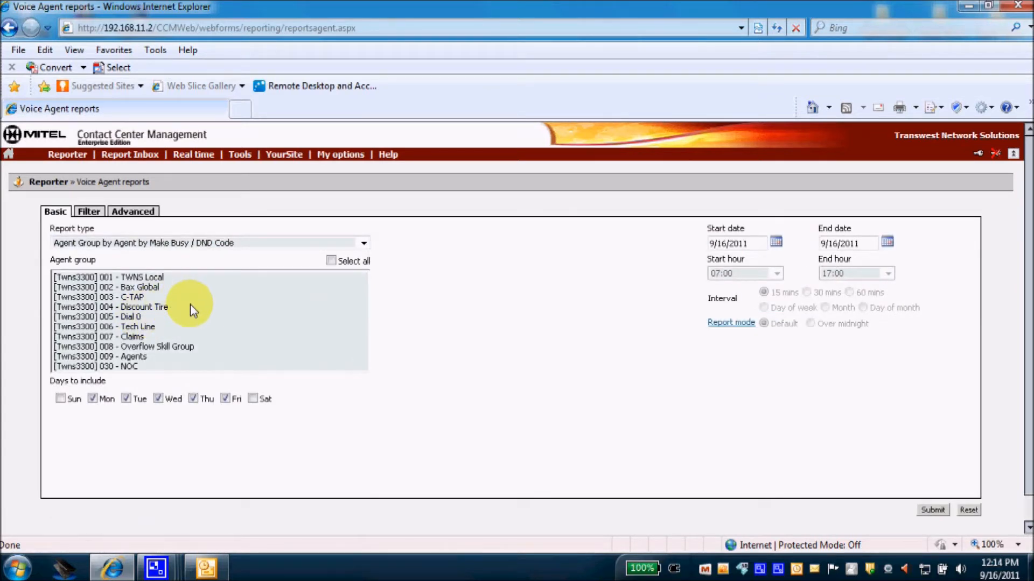
click(146, 328)
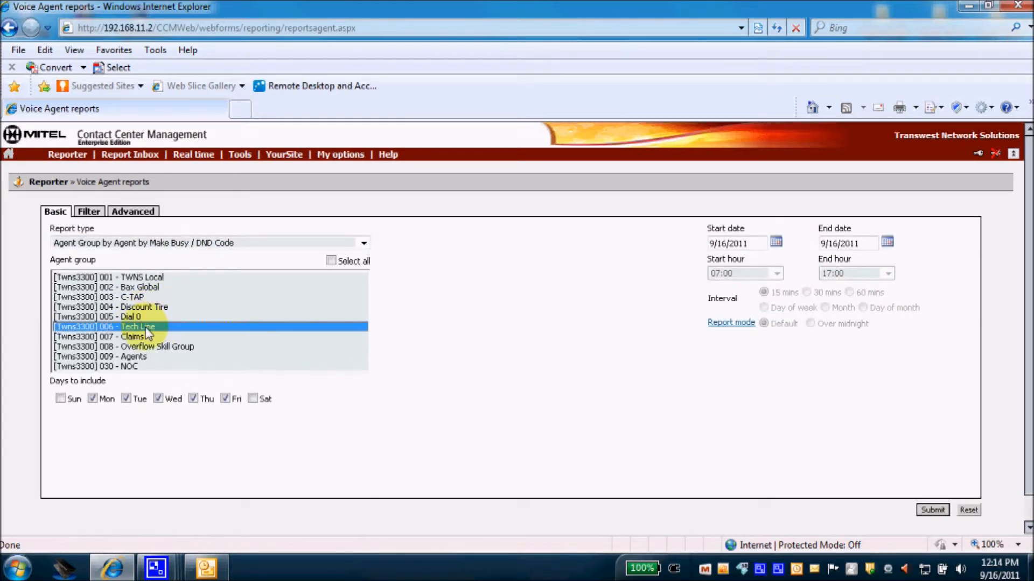
click(89, 212)
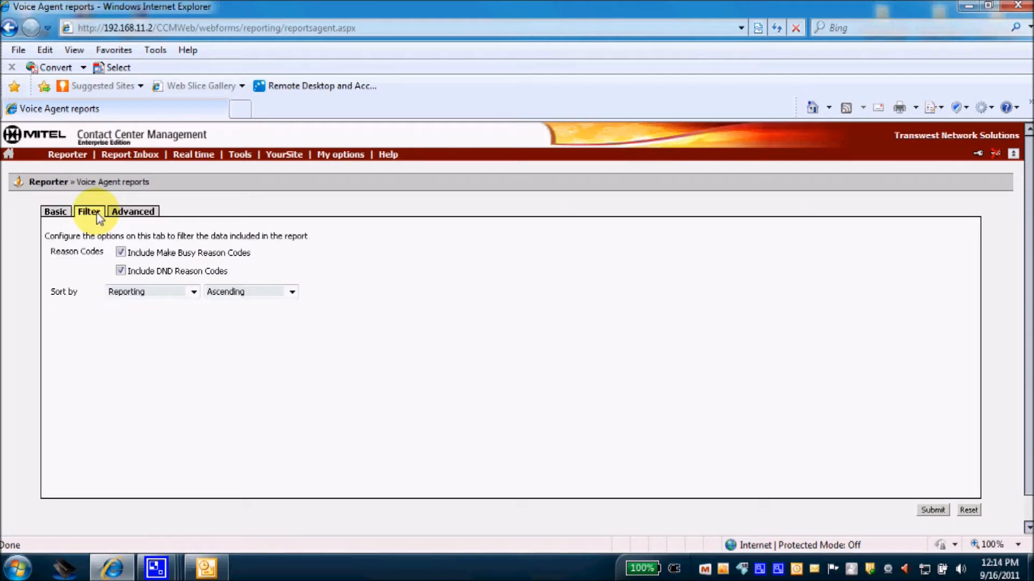
click(121, 271)
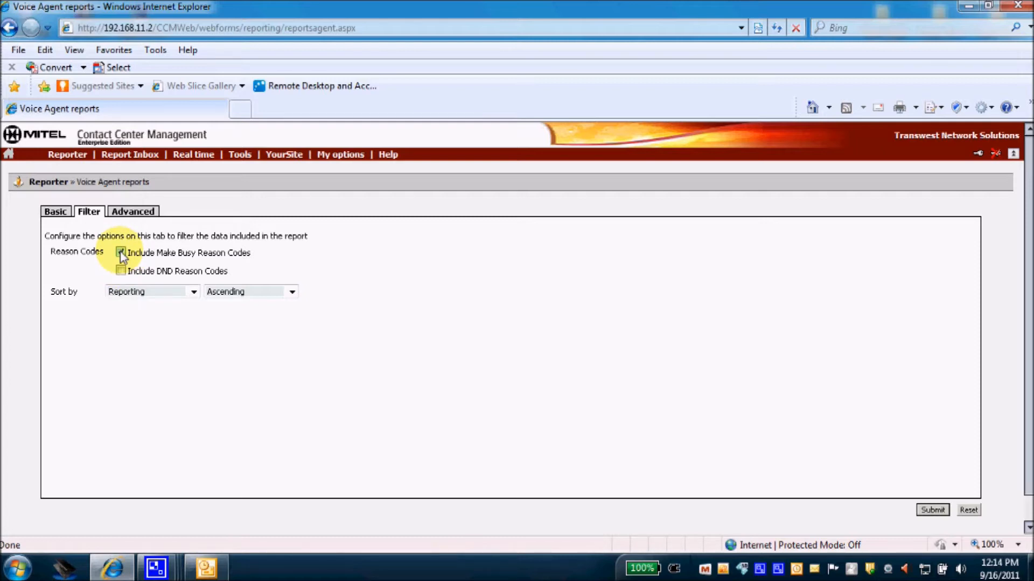
click(133, 212)
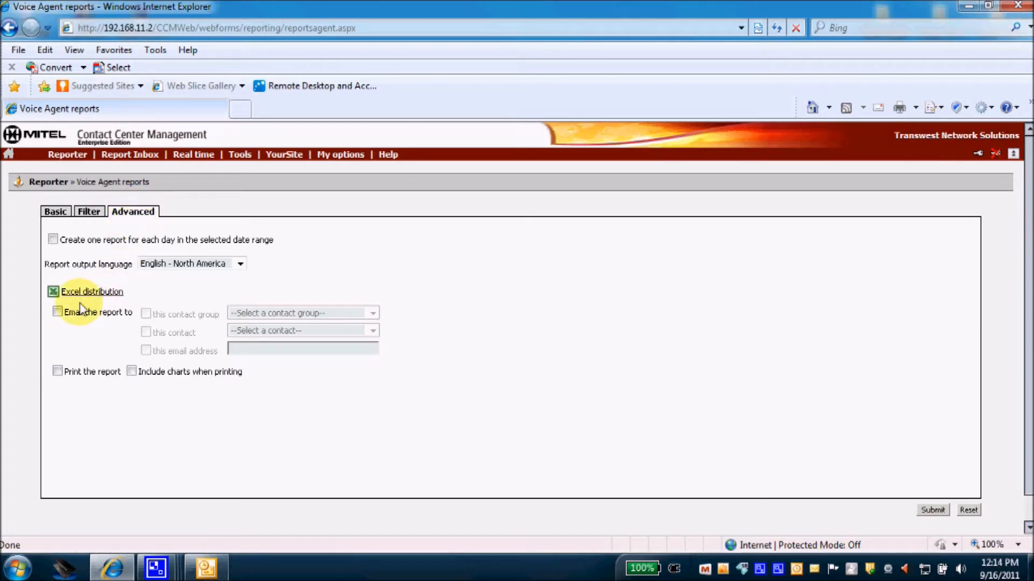
Enable e-mailing the report to a single chosen contact instead of a contact group.
click(59, 312)
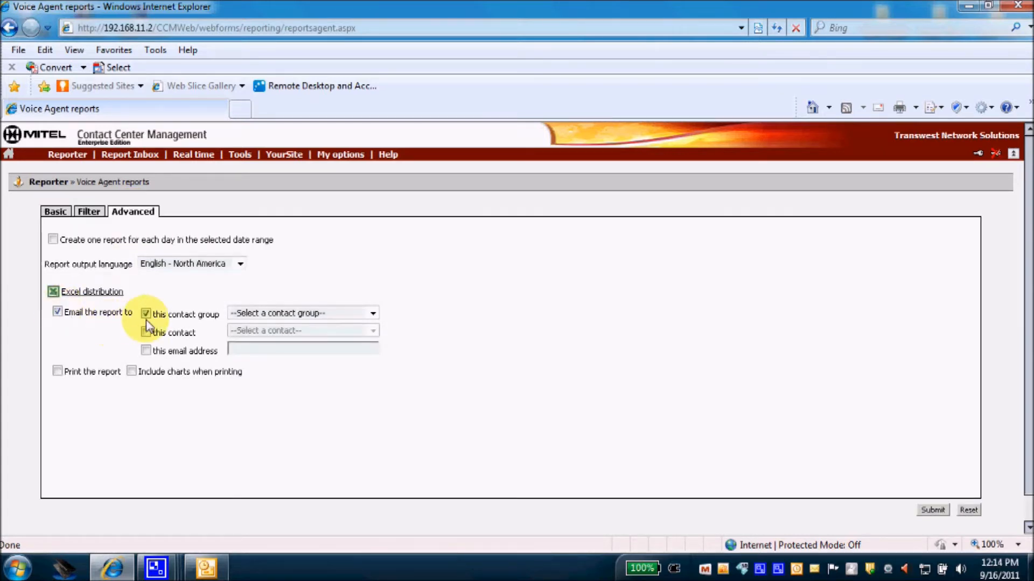
click(146, 314)
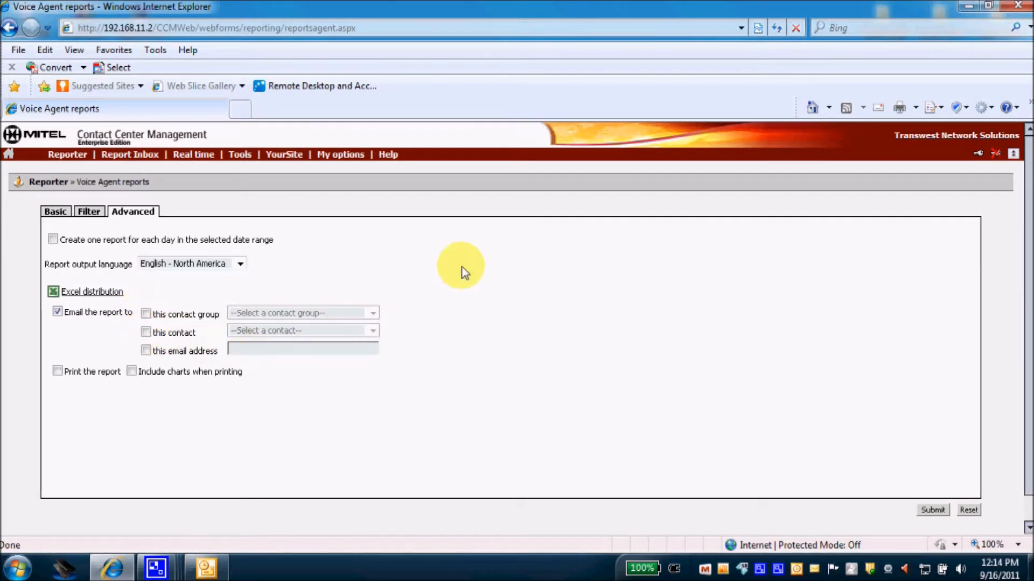
mouse_move(149, 160)
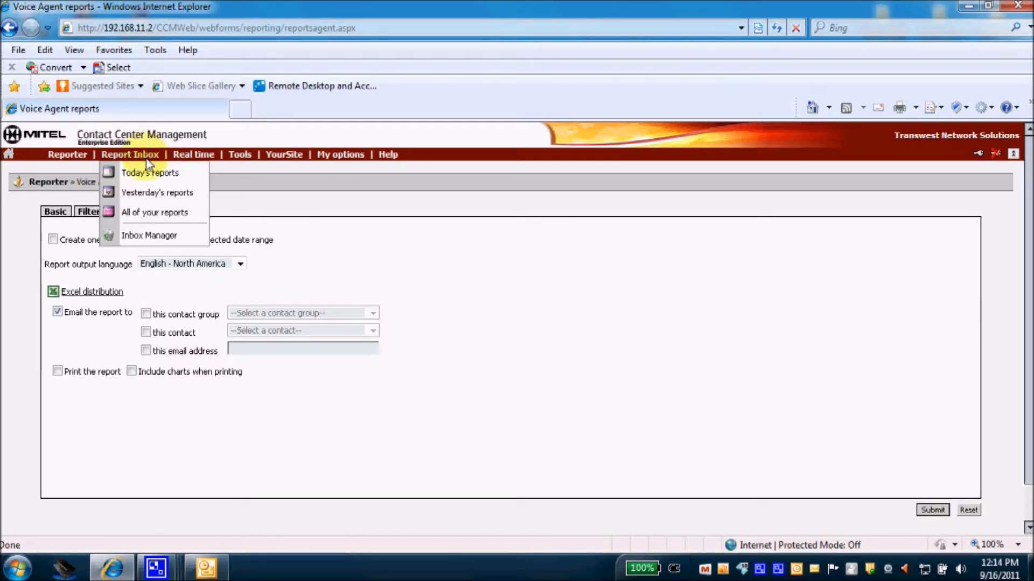
click(147, 333)
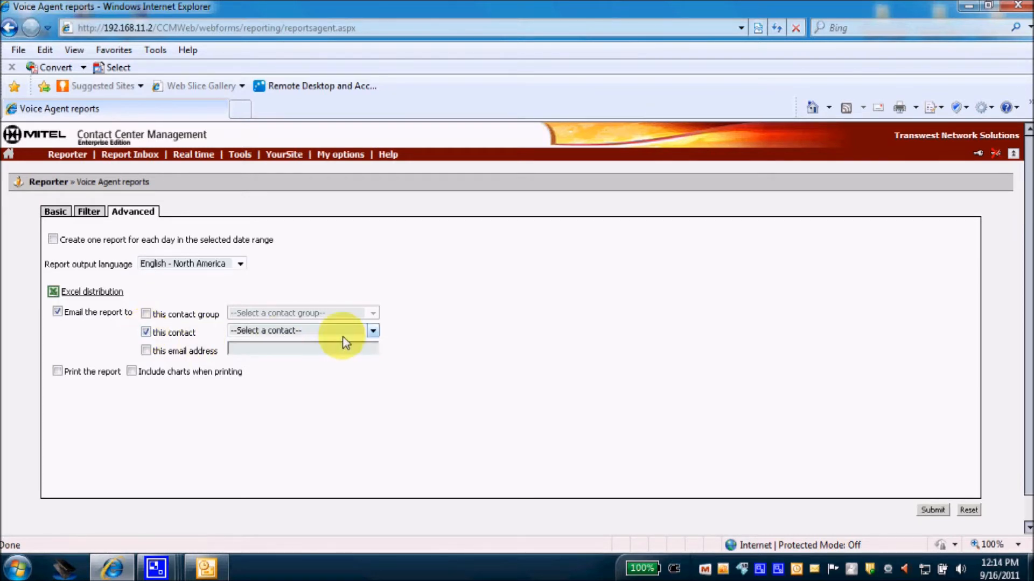
click(371, 330)
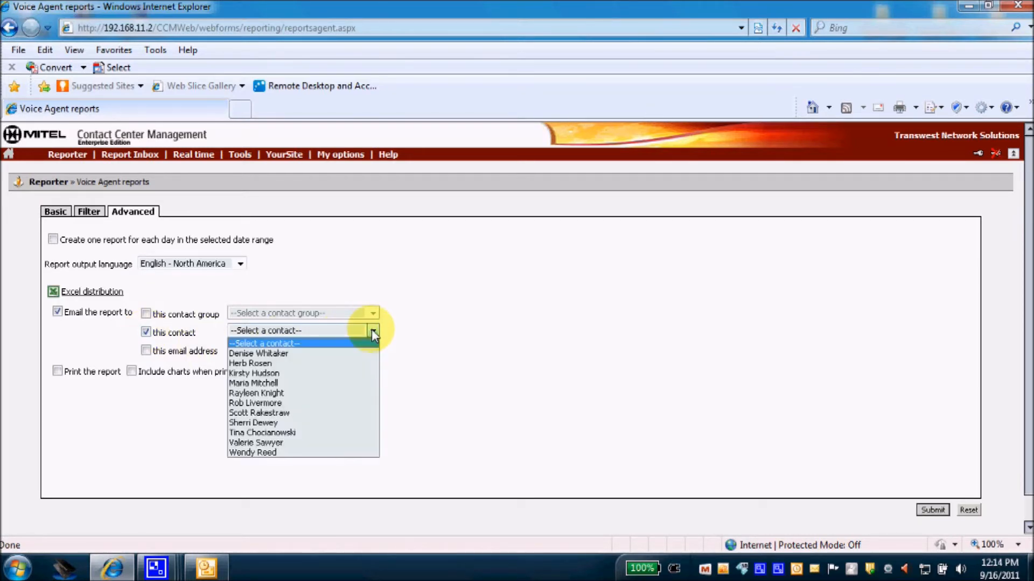
click(279, 412)
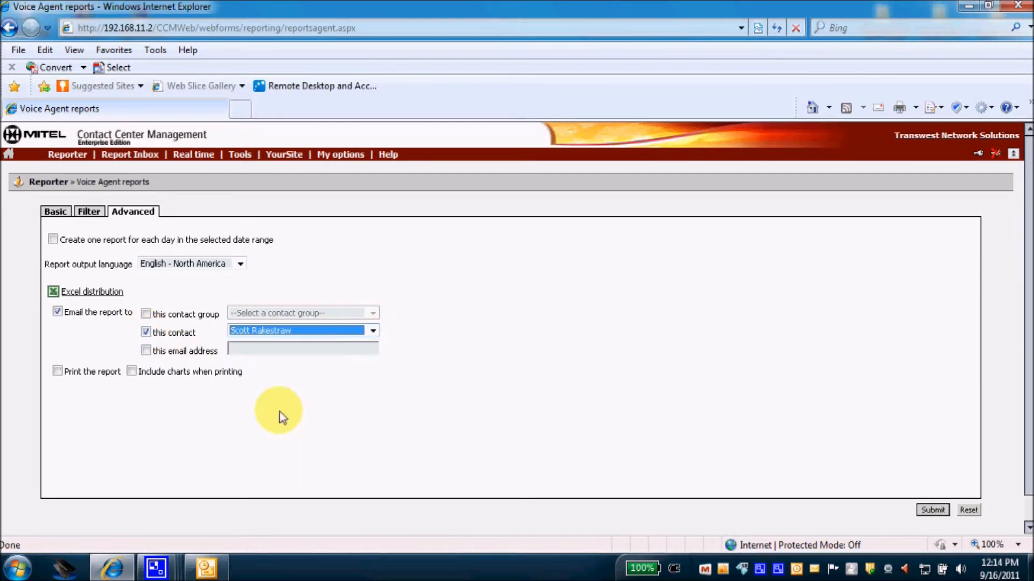
Try an extra e-mail address recipient, clear and disable it, then submit the report.
click(146, 351)
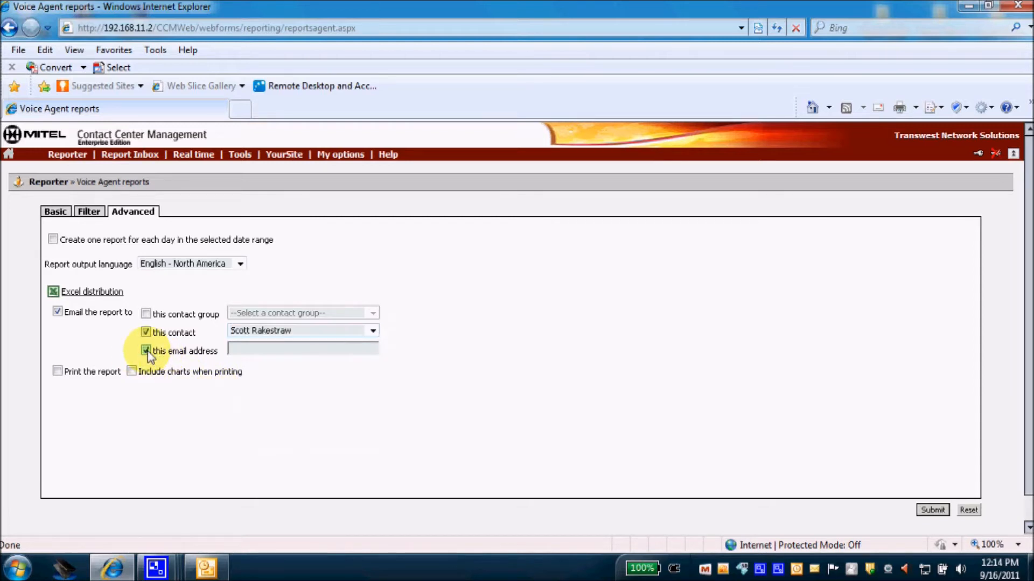
click(245, 351)
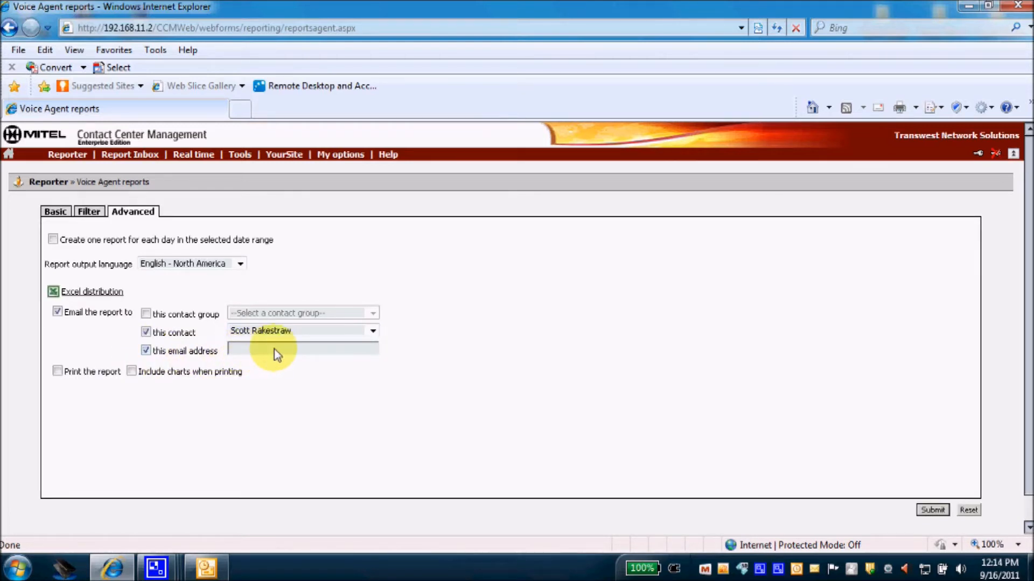
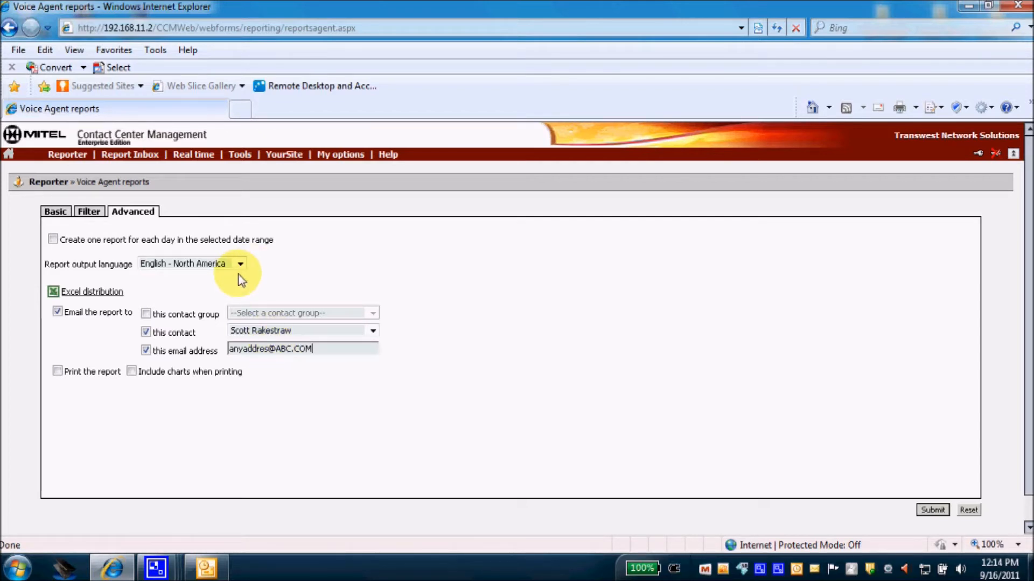
drag(314, 349, 233, 350)
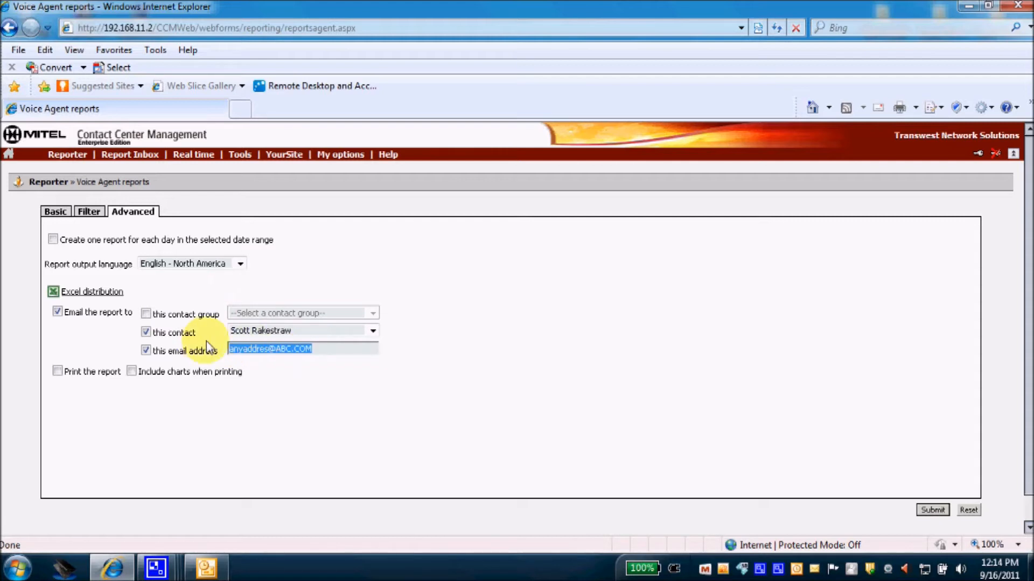
key(Delete)
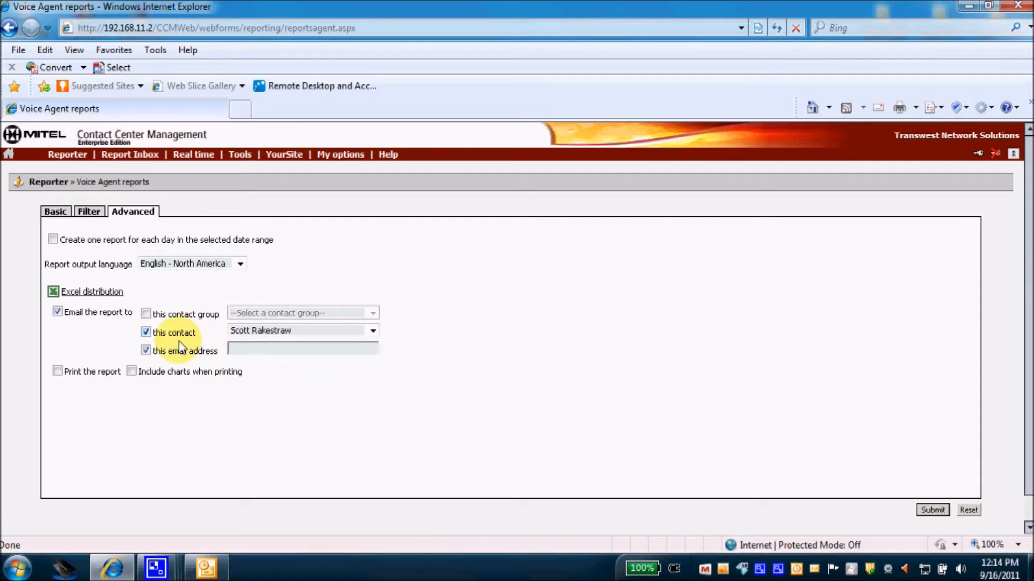
click(146, 351)
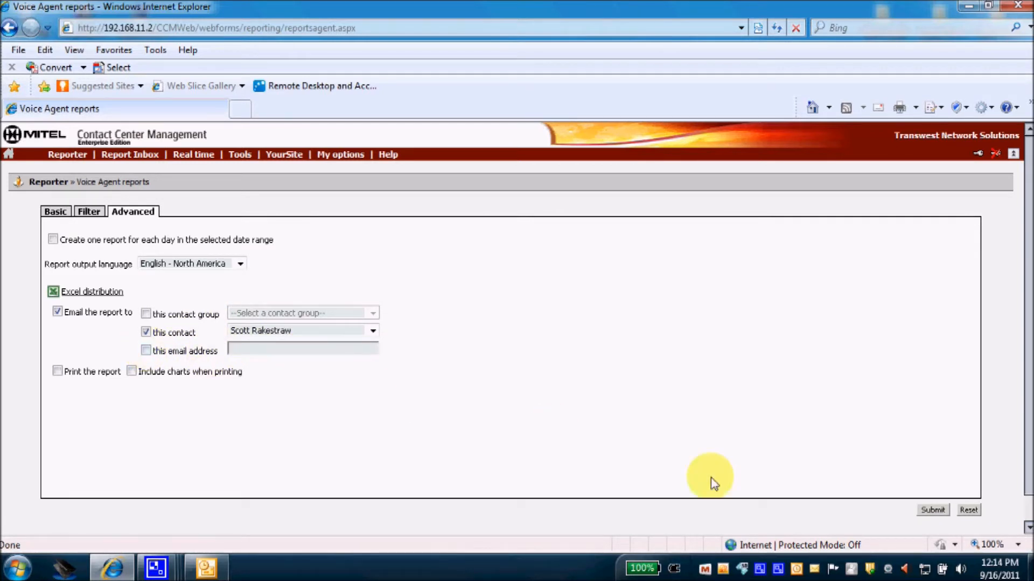
click(928, 510)
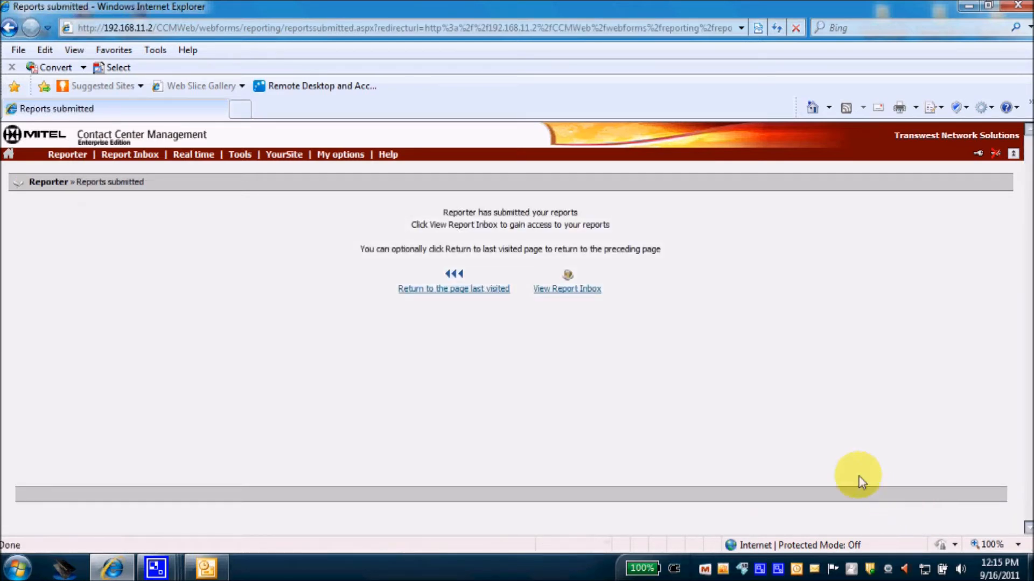
Open the Report Inbox and refresh until all five of today's reports show Complete.
click(575, 291)
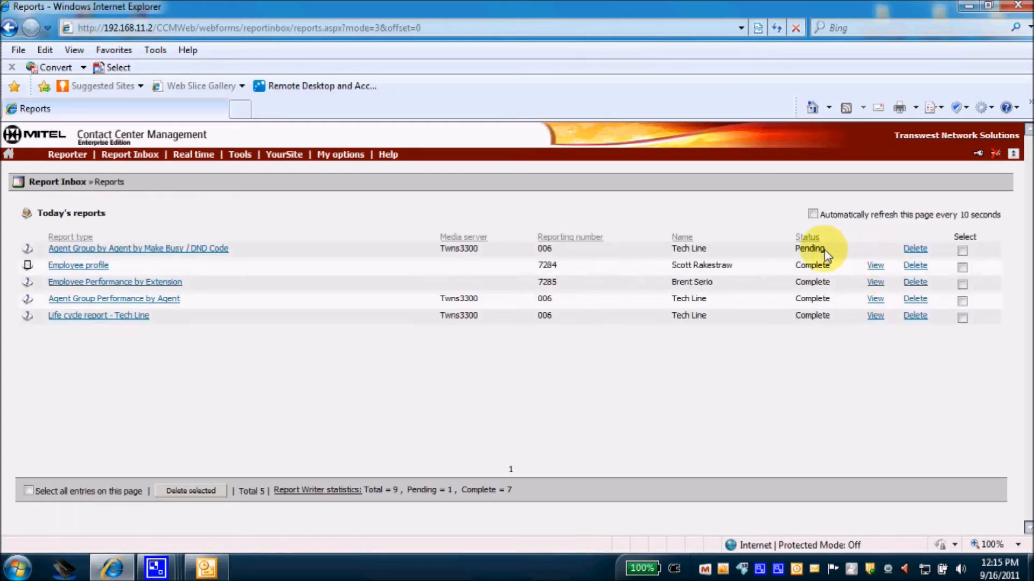
click(776, 28)
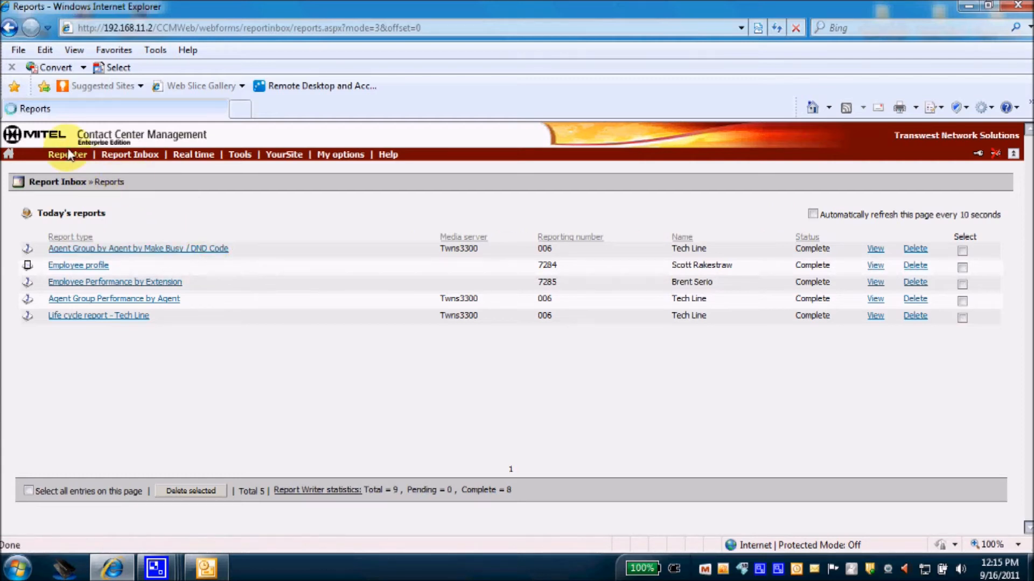
mouse_move(68, 155)
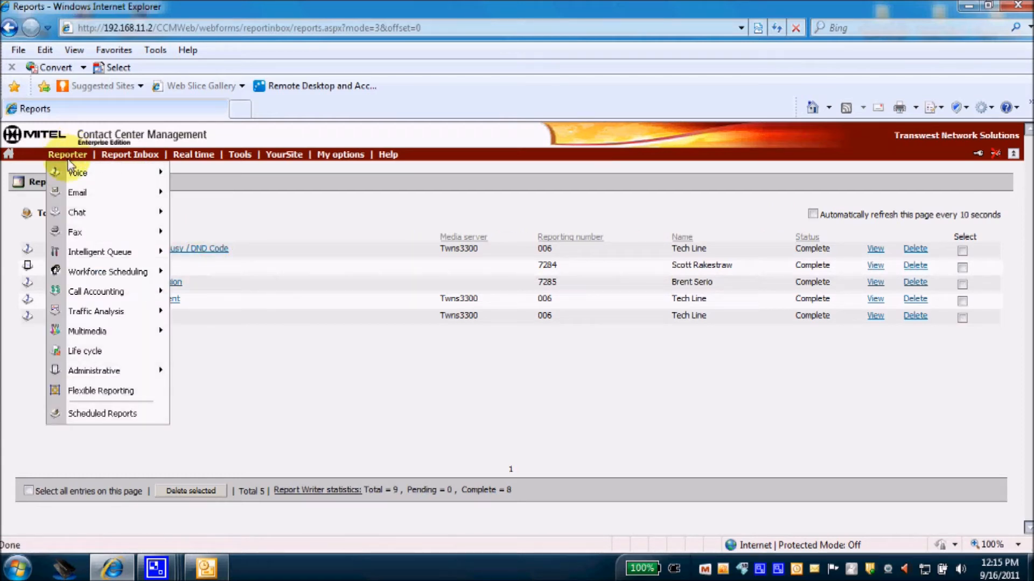
mouse_move(114, 158)
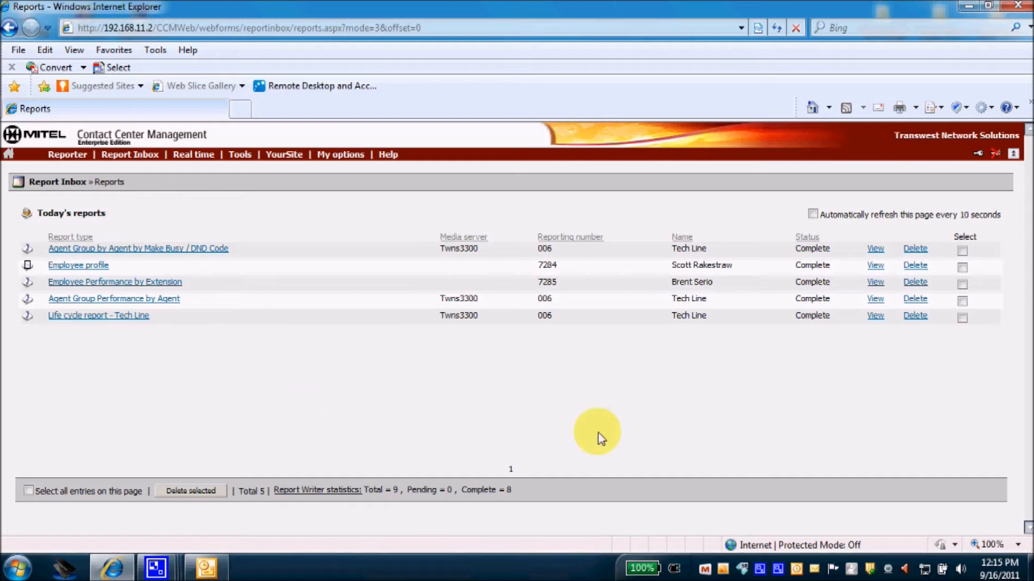
click(961, 251)
click(962, 268)
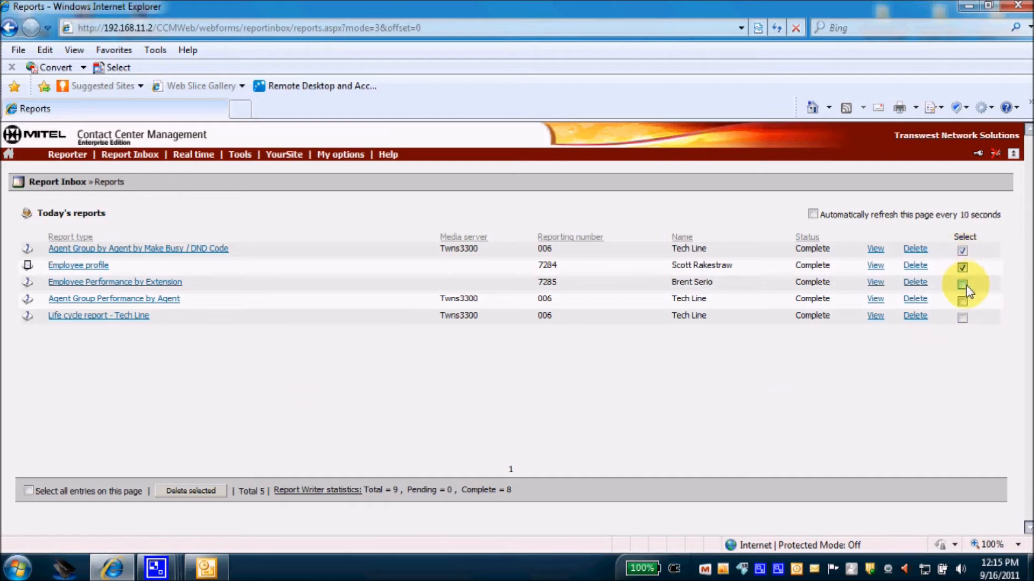
click(962, 284)
click(962, 301)
click(962, 317)
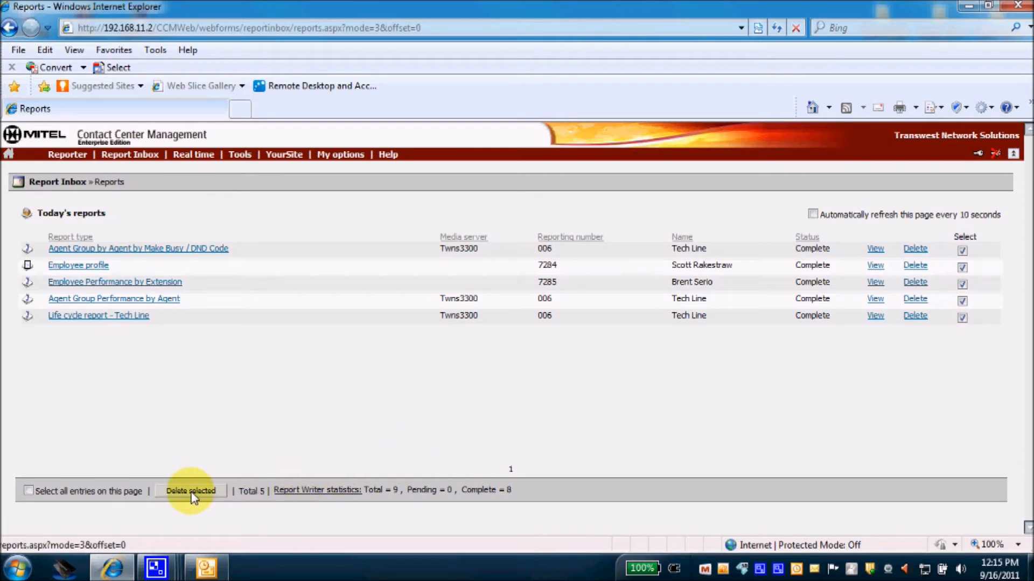
click(962, 318)
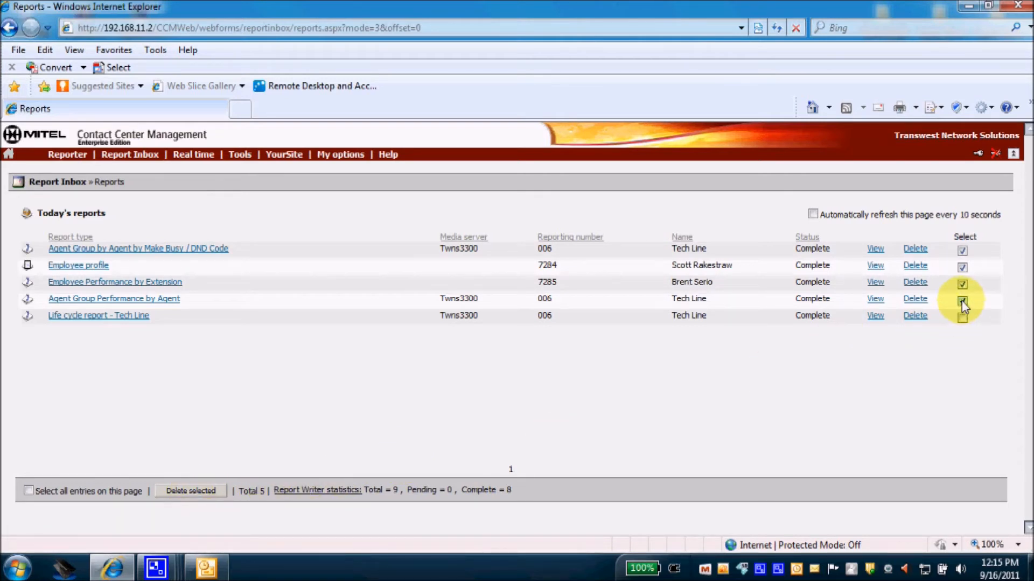
click(963, 301)
click(963, 284)
click(962, 267)
click(962, 251)
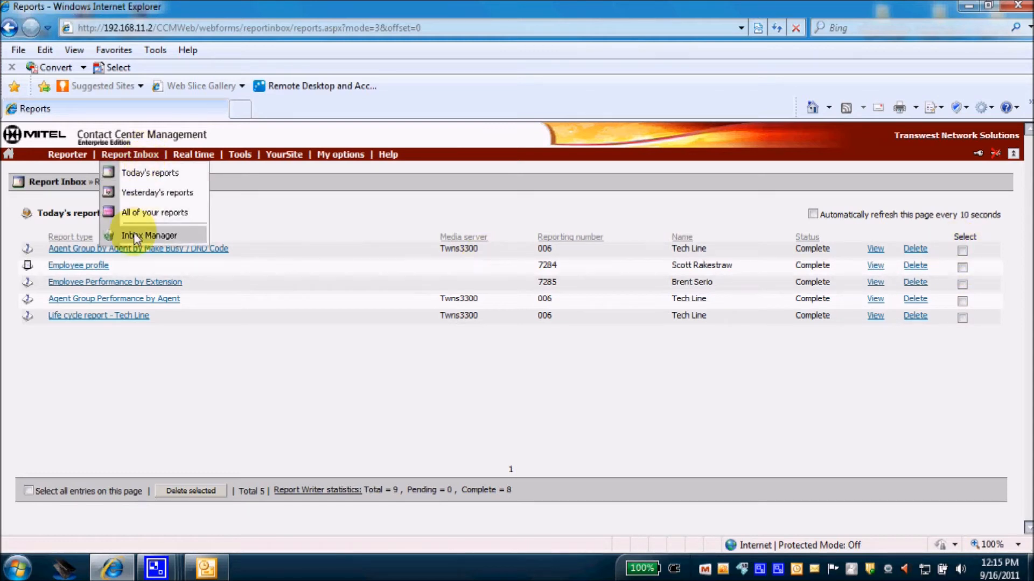
click(136, 237)
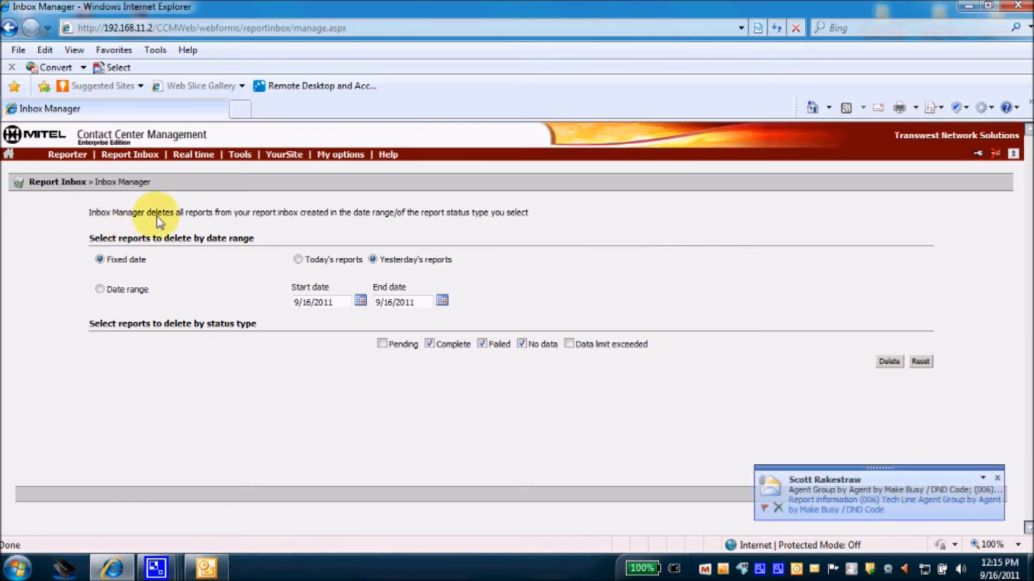
click(996, 477)
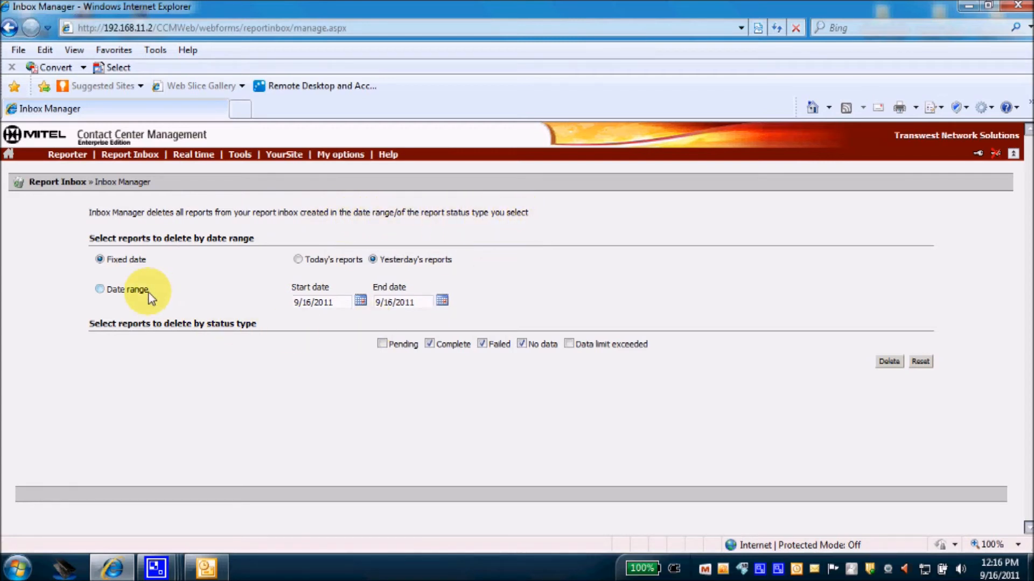
click(100, 291)
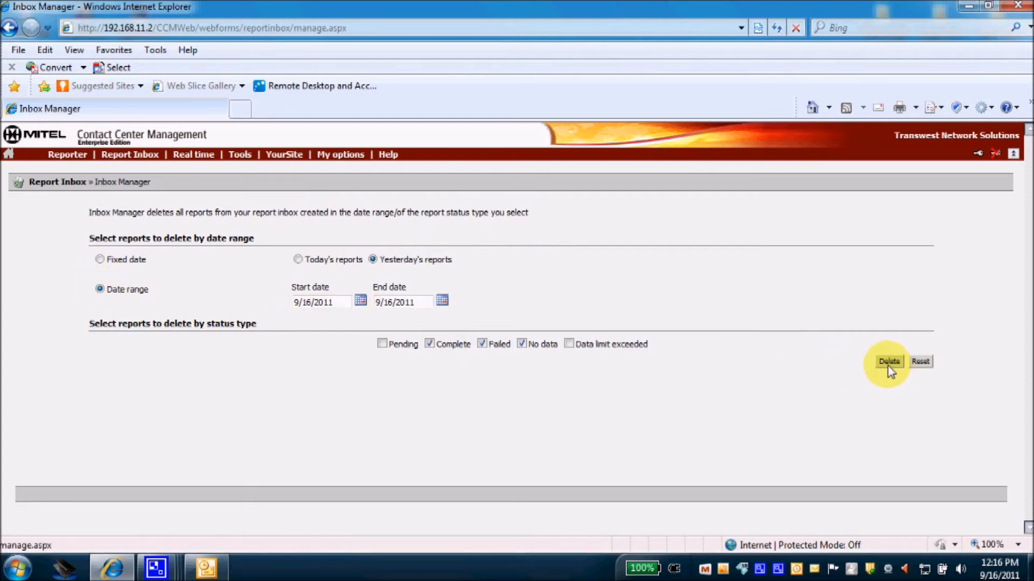
mouse_move(144, 155)
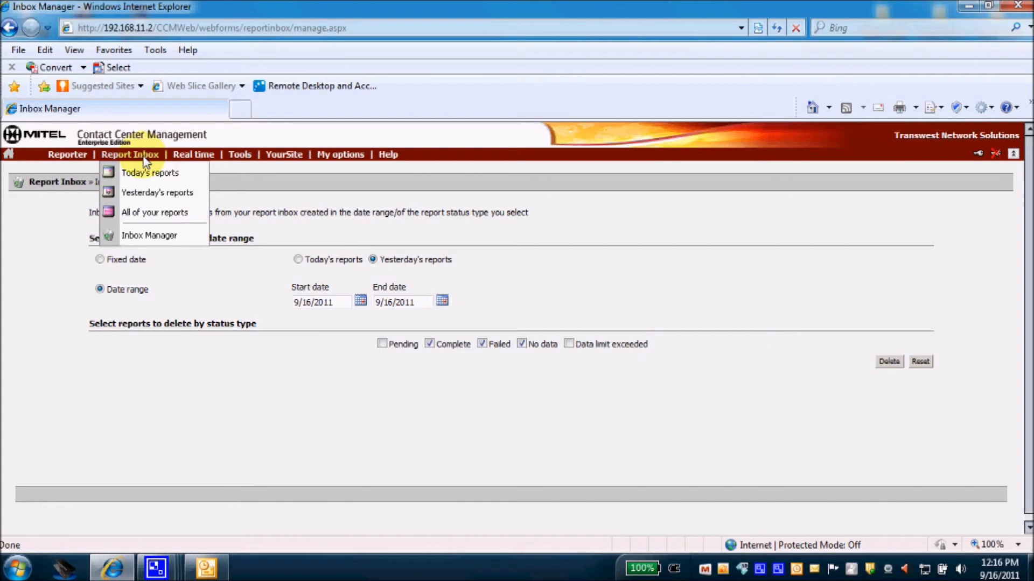
click(153, 172)
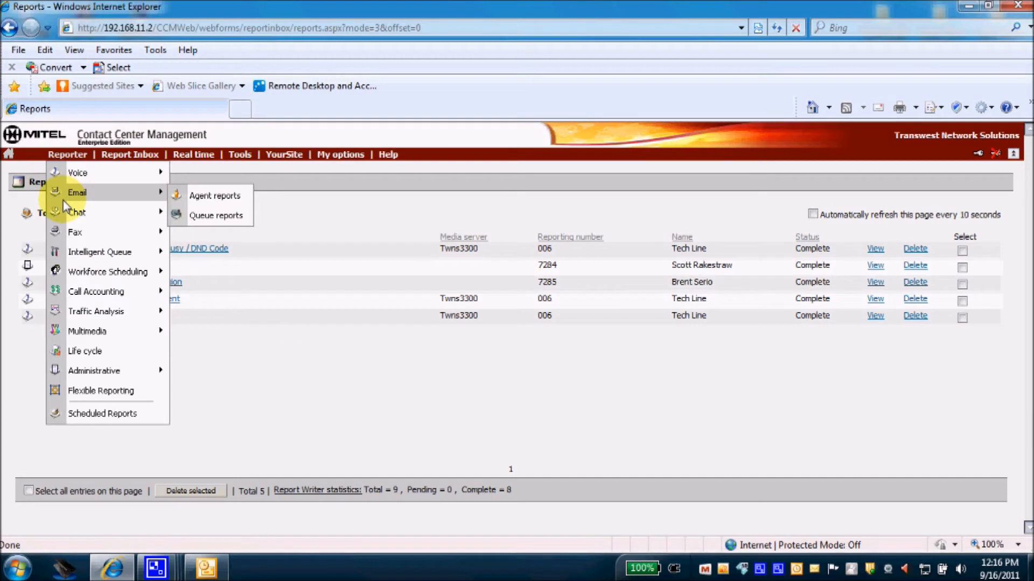
Browse Reporter's Voice categories, then open the Scheduled Reports page listing Test 2 for training.
click(57, 156)
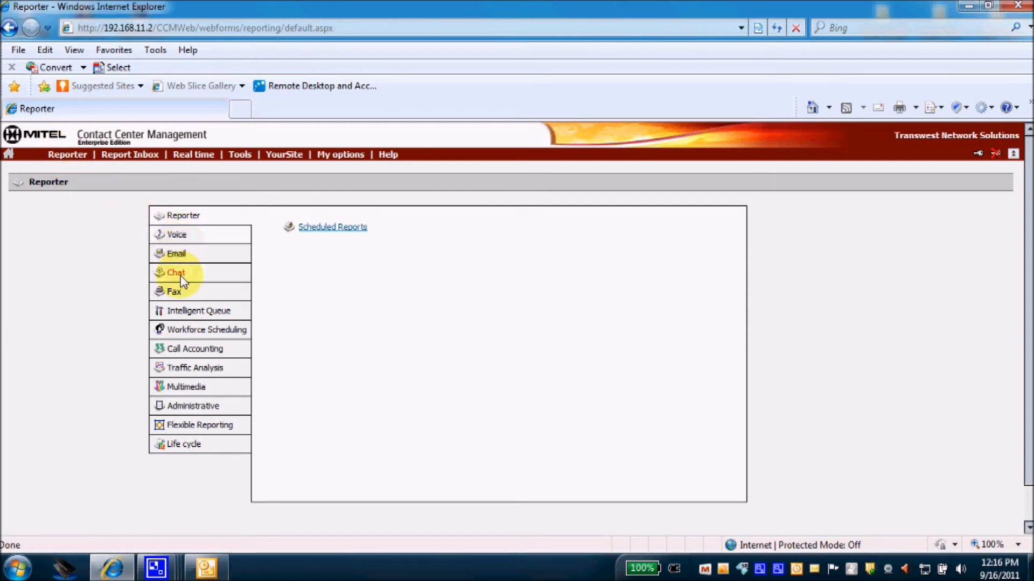
click(178, 233)
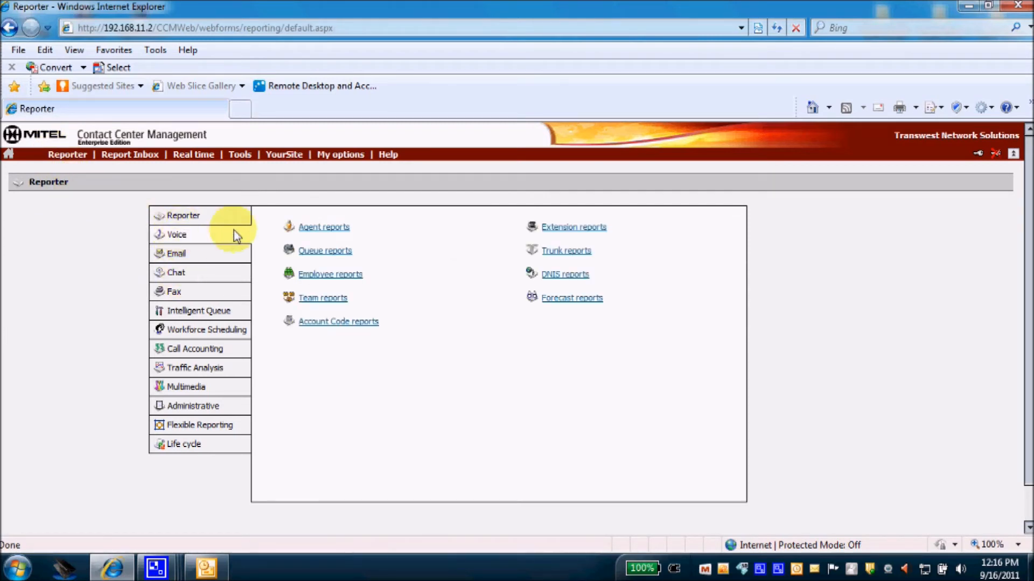
mouse_move(62, 157)
mouse_move(78, 173)
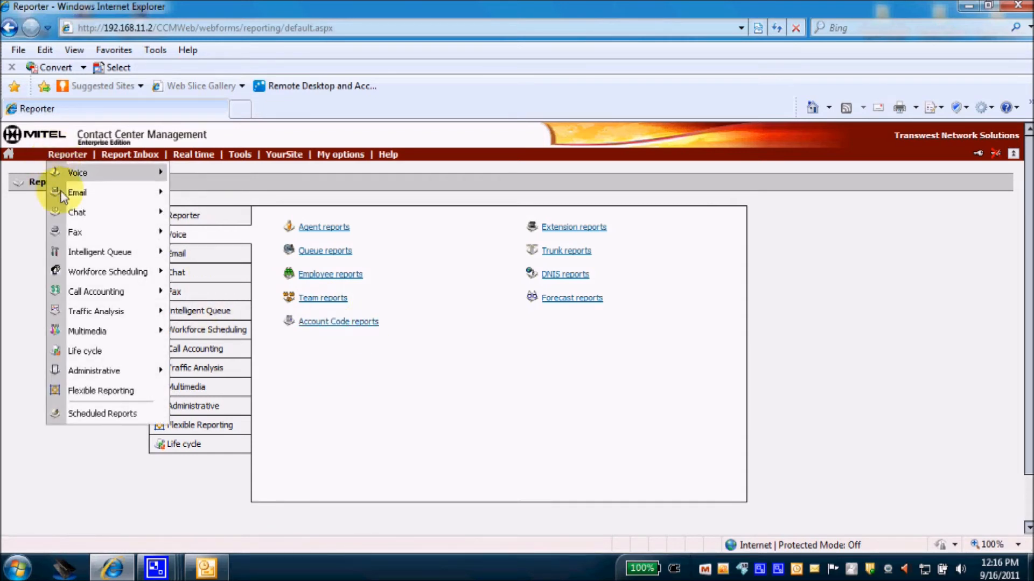
click(81, 415)
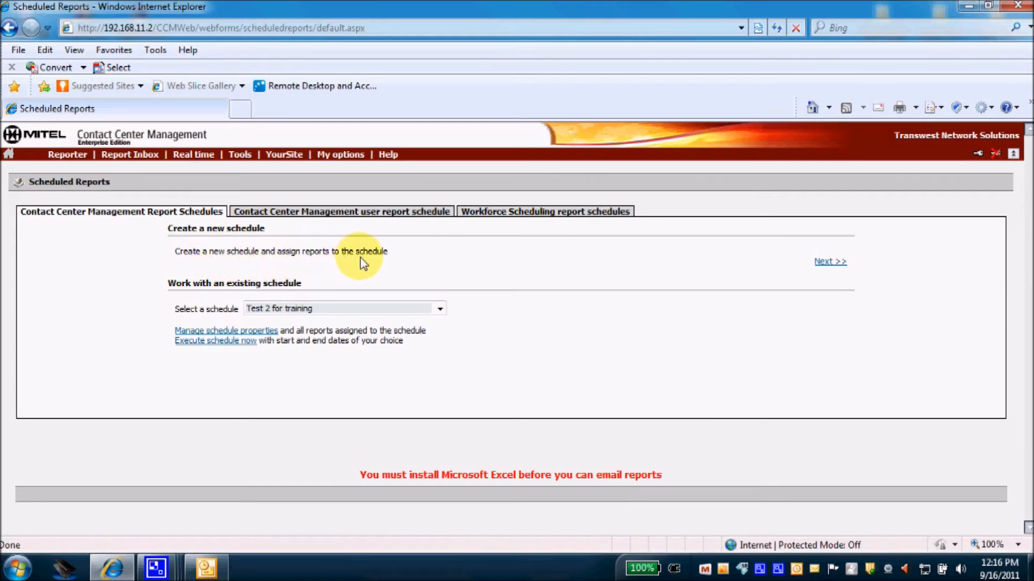
Create a new schedule running Every Monday at 03:00 with a Previous day time span.
click(828, 263)
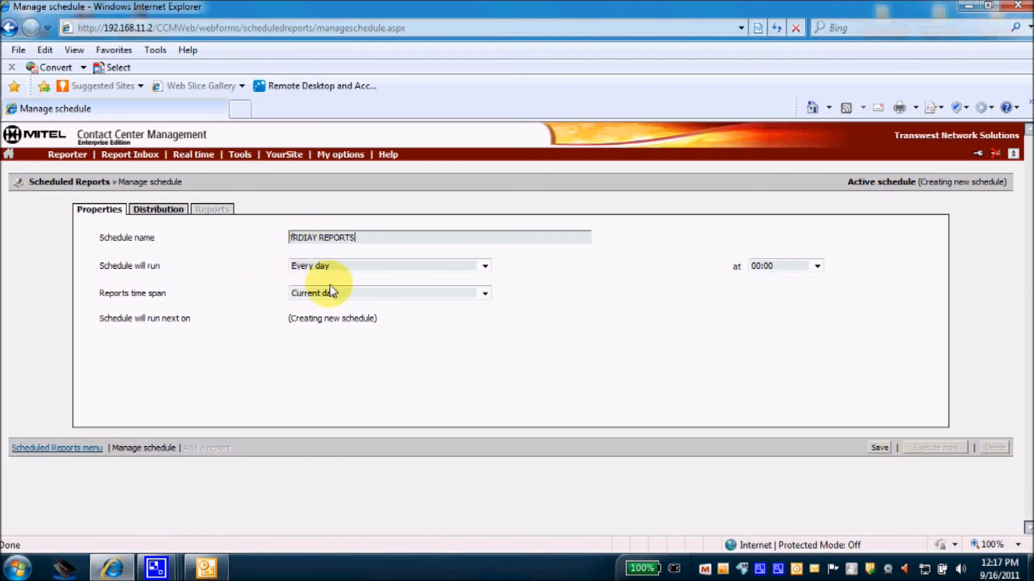
click(484, 269)
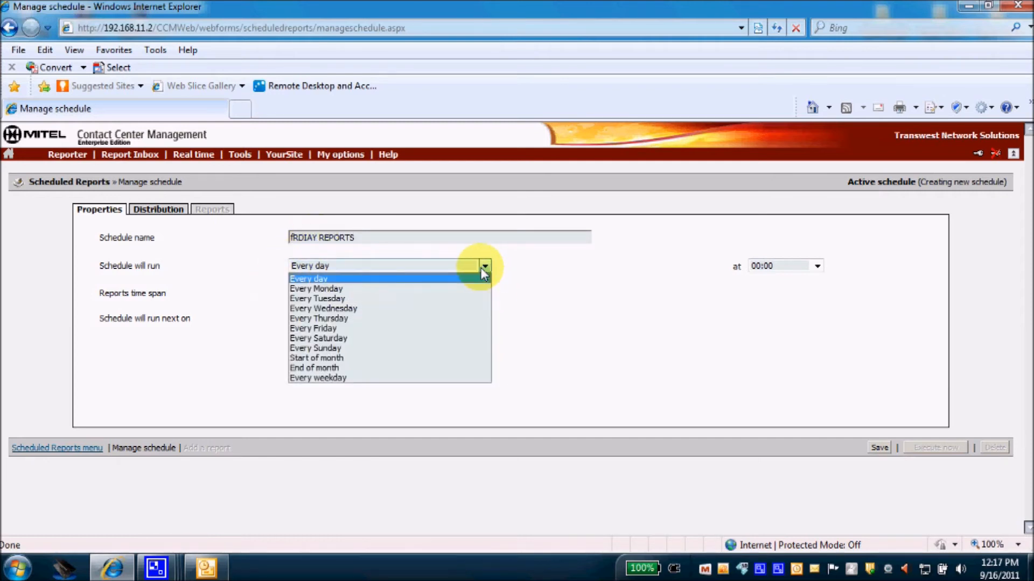
click(337, 291)
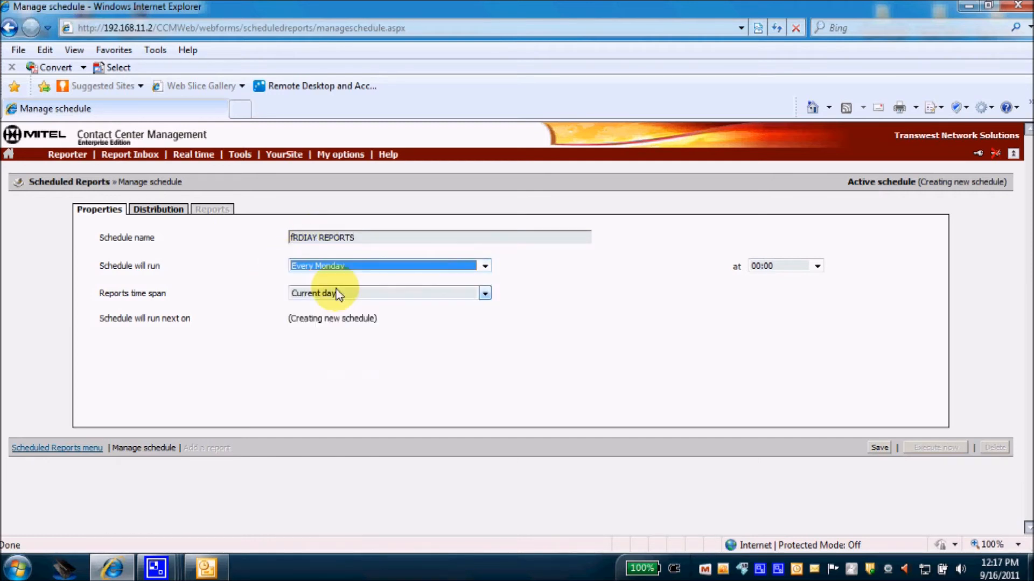
click(485, 294)
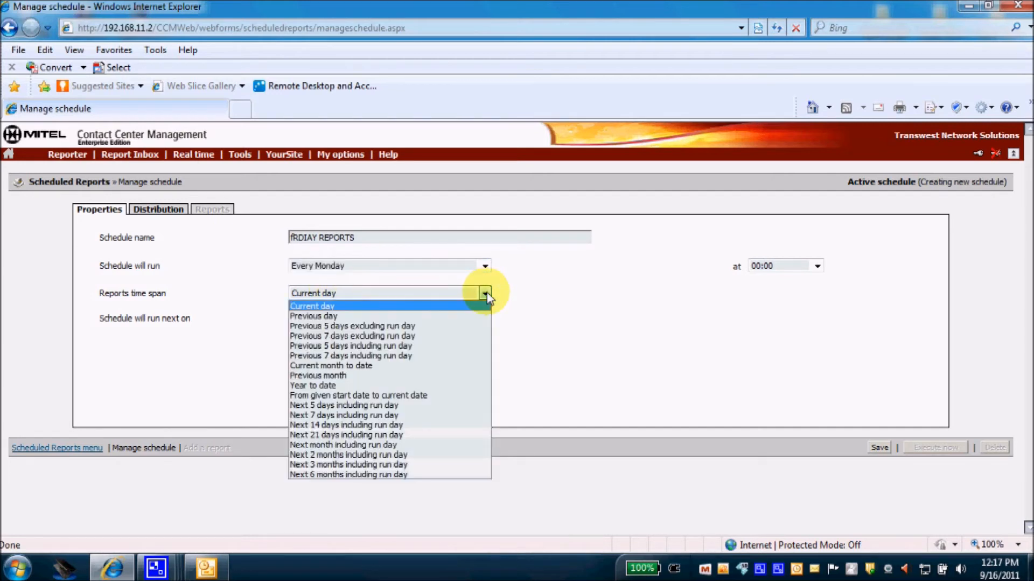
click(327, 318)
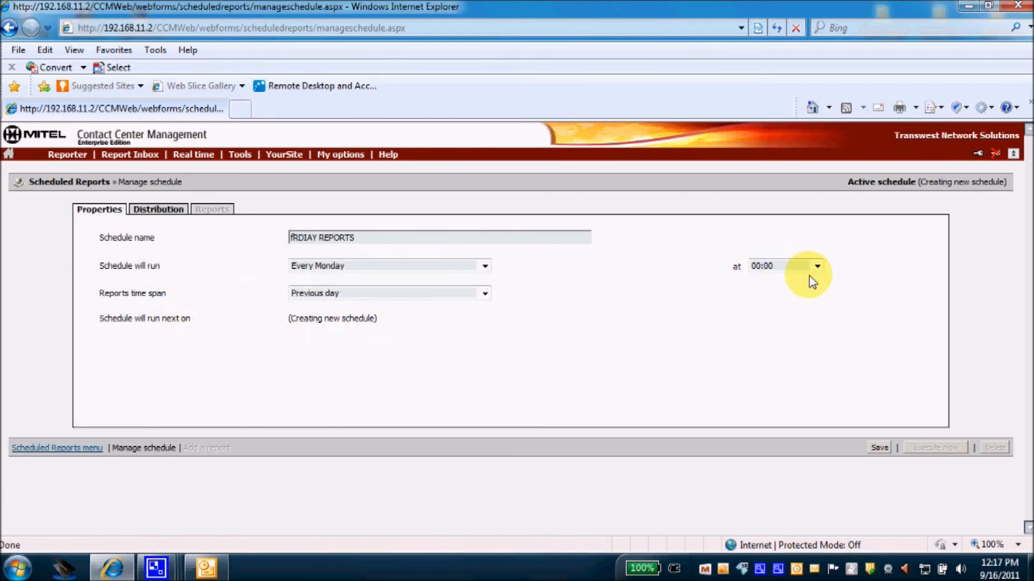
click(817, 266)
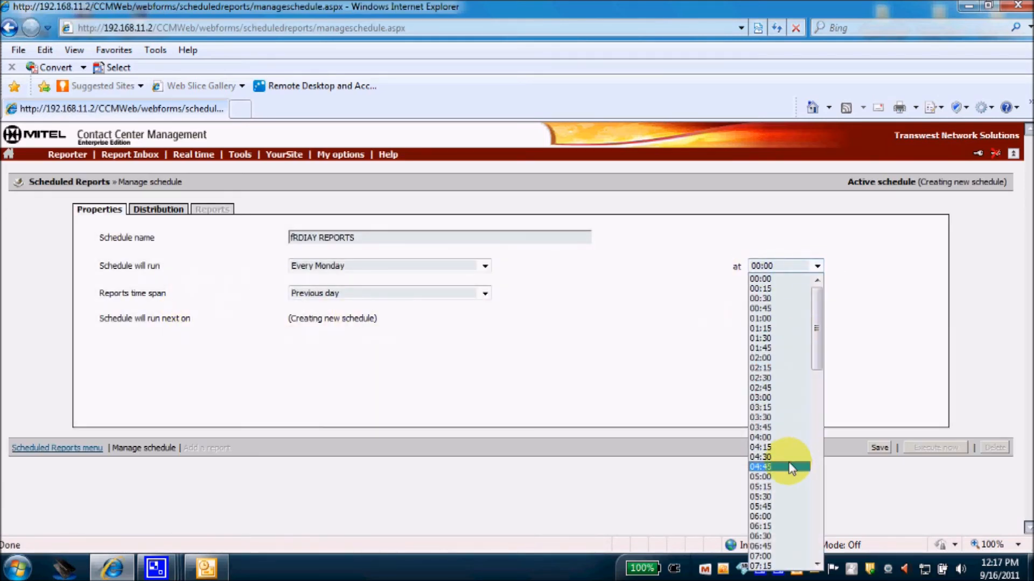
click(763, 398)
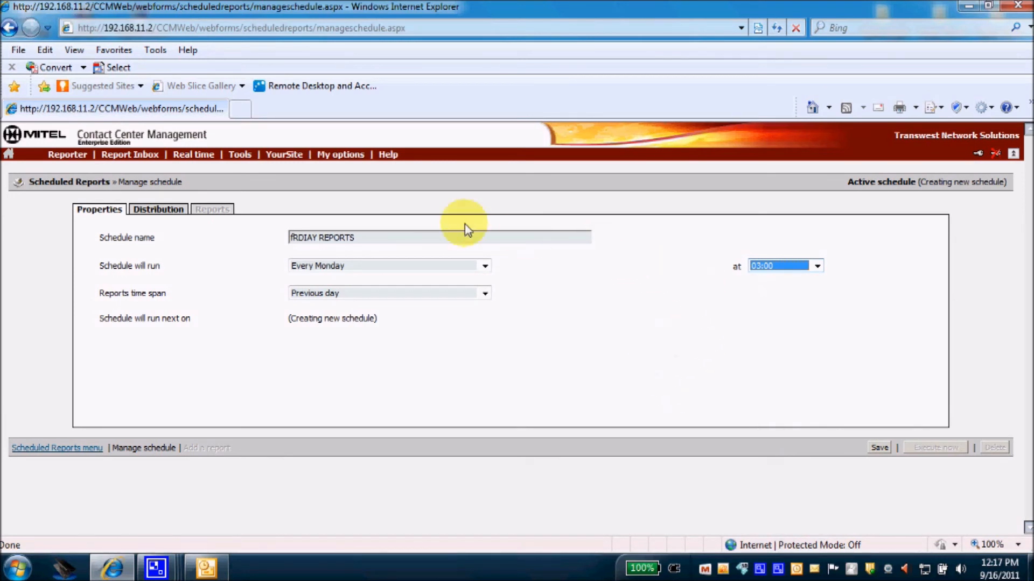
In the schedule's distribution settings, enable emailing the report to a single contact.
click(164, 211)
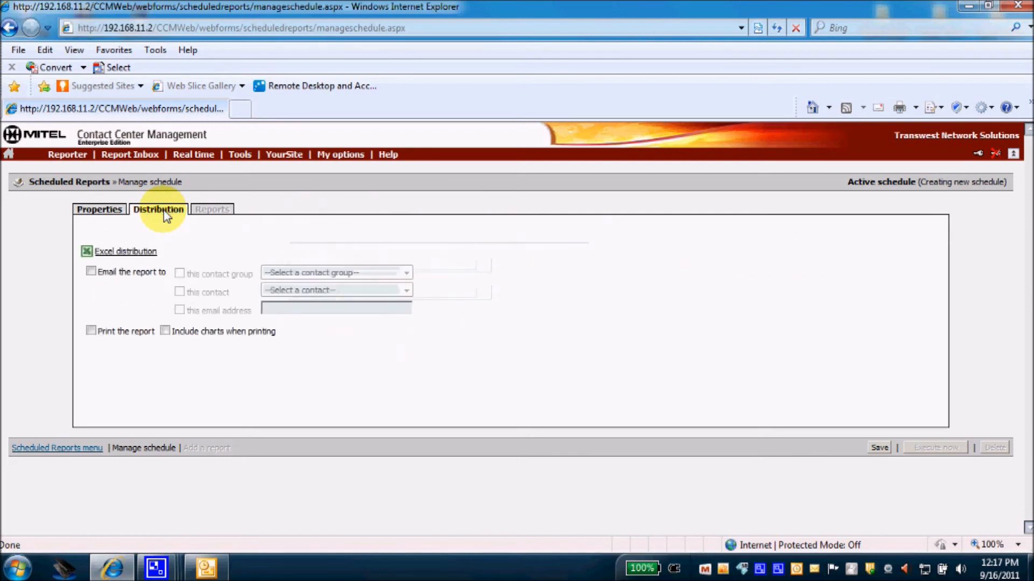
click(91, 272)
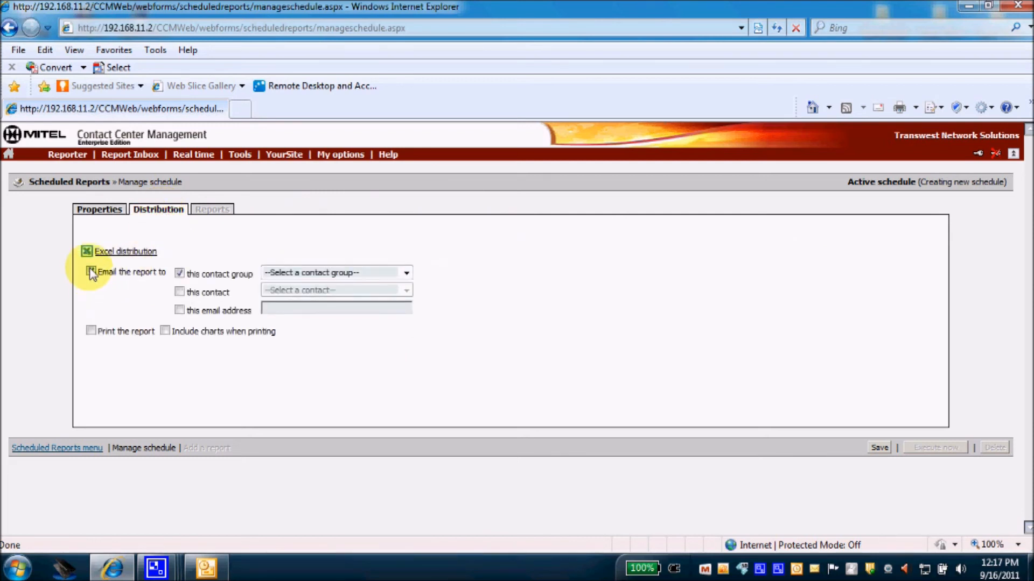
click(179, 292)
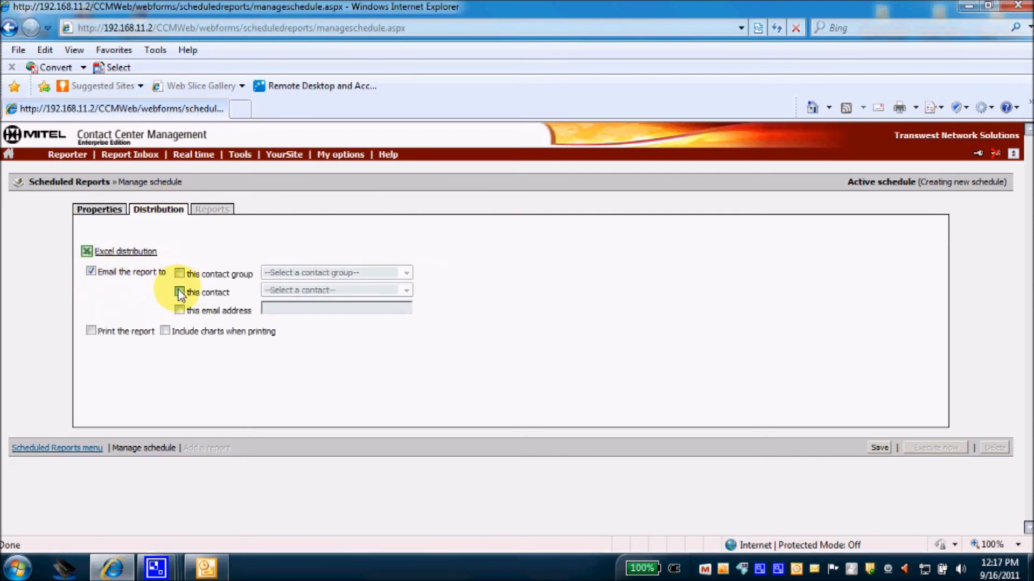
click(406, 291)
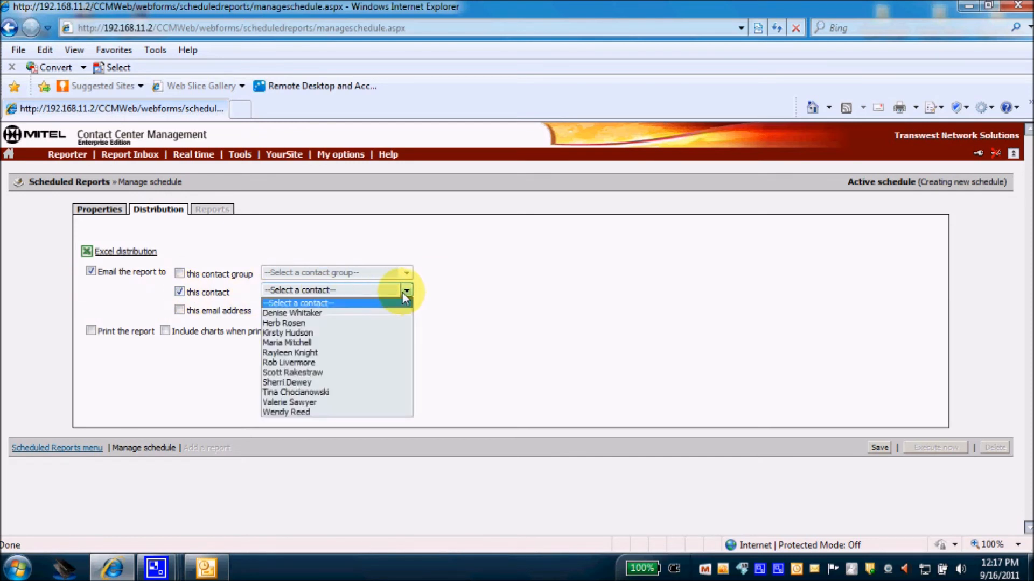
click(472, 334)
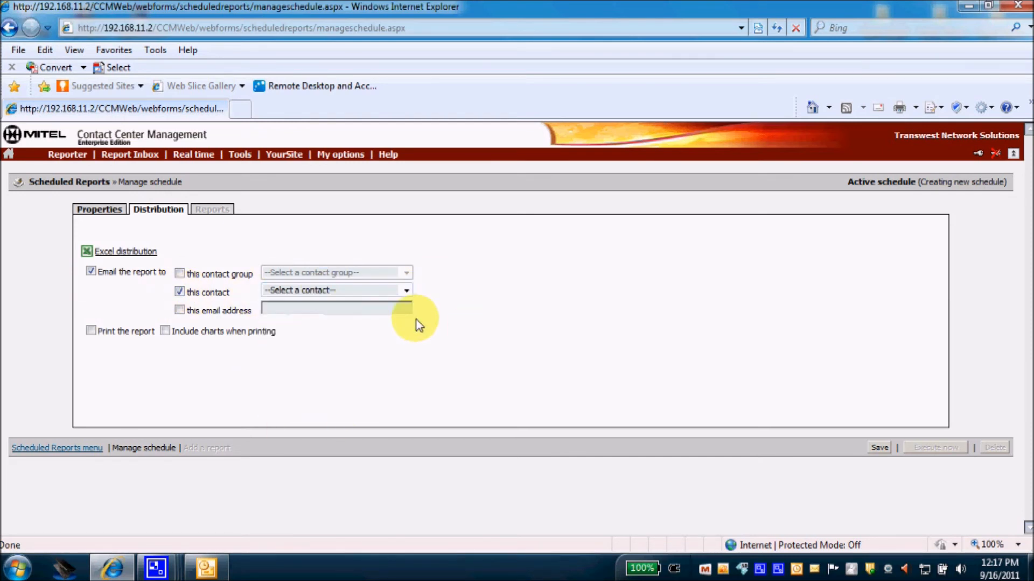
click(179, 291)
click(180, 311)
click(180, 311)
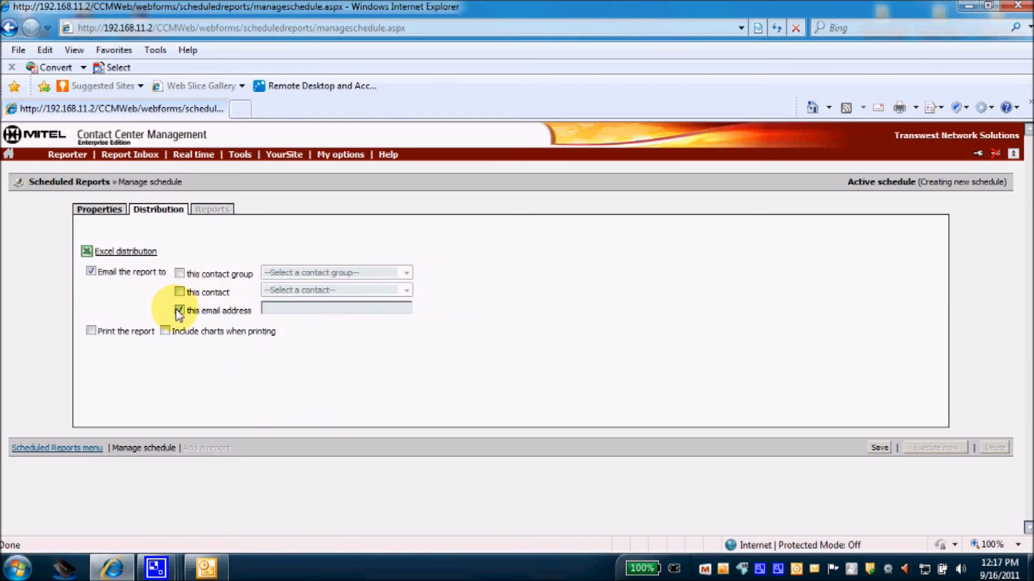
click(179, 311)
click(179, 291)
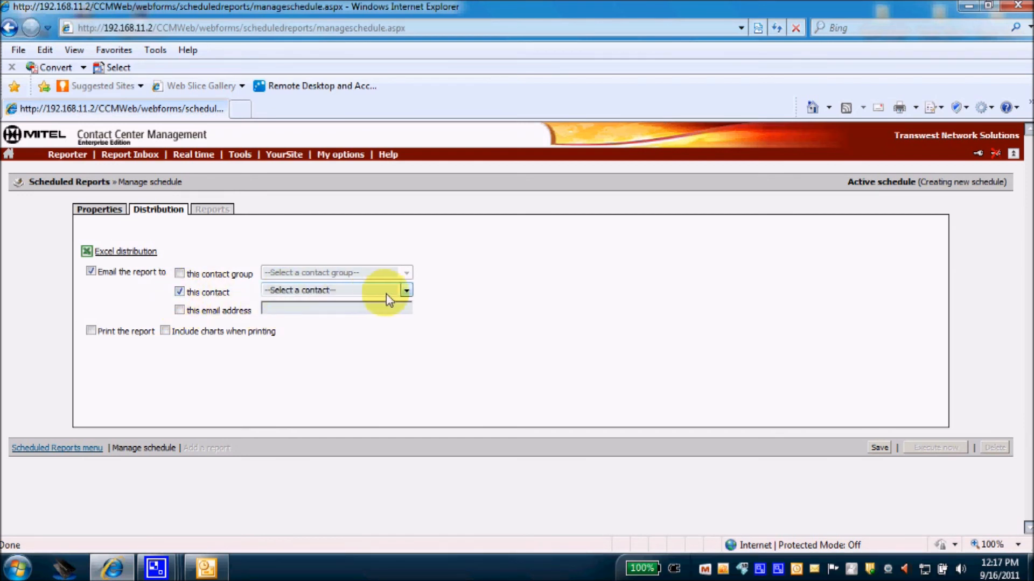
Choose the recipient contact from the list and save the fRDIAY REPORTS schedule.
click(405, 291)
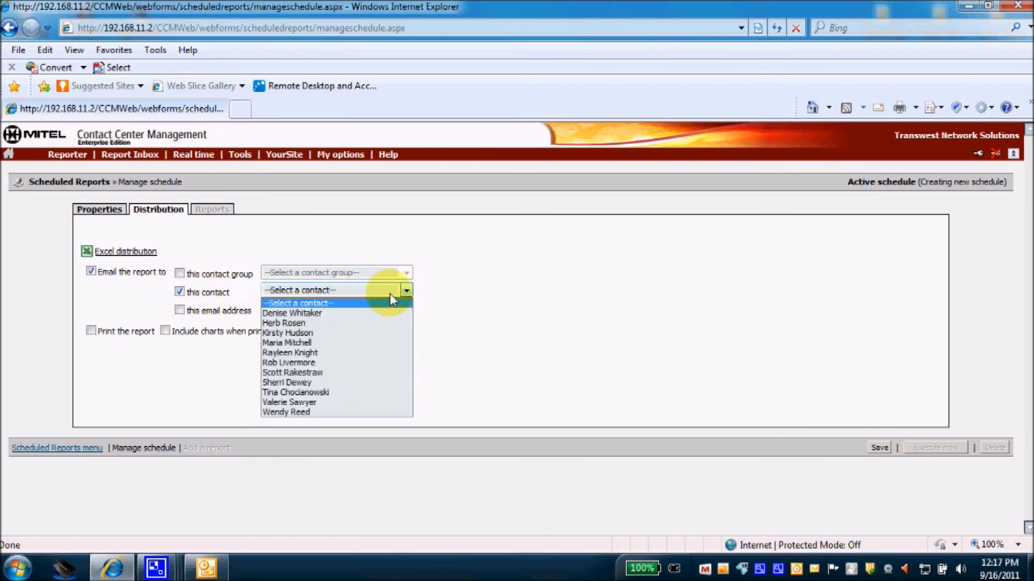
click(296, 373)
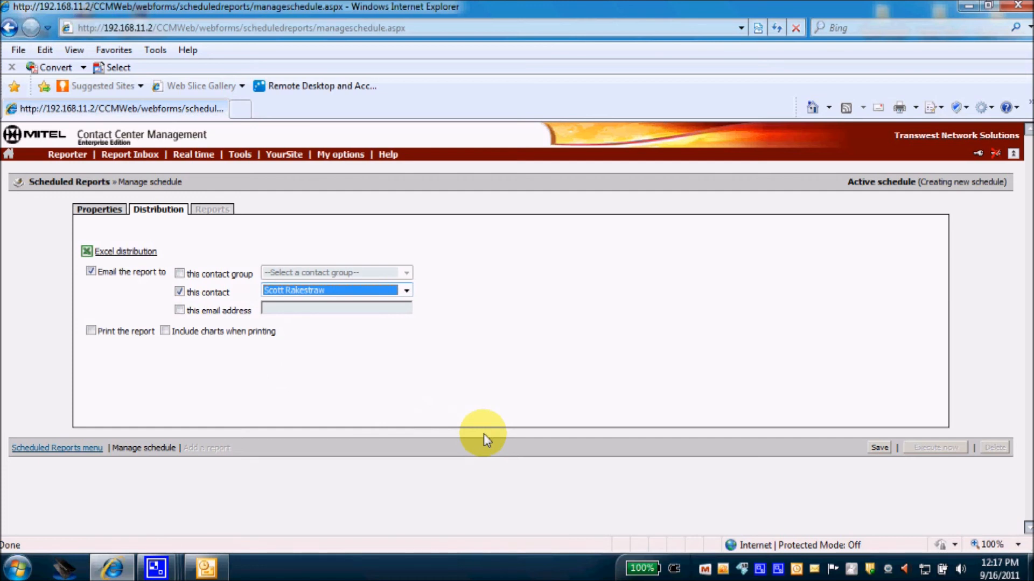
click(878, 449)
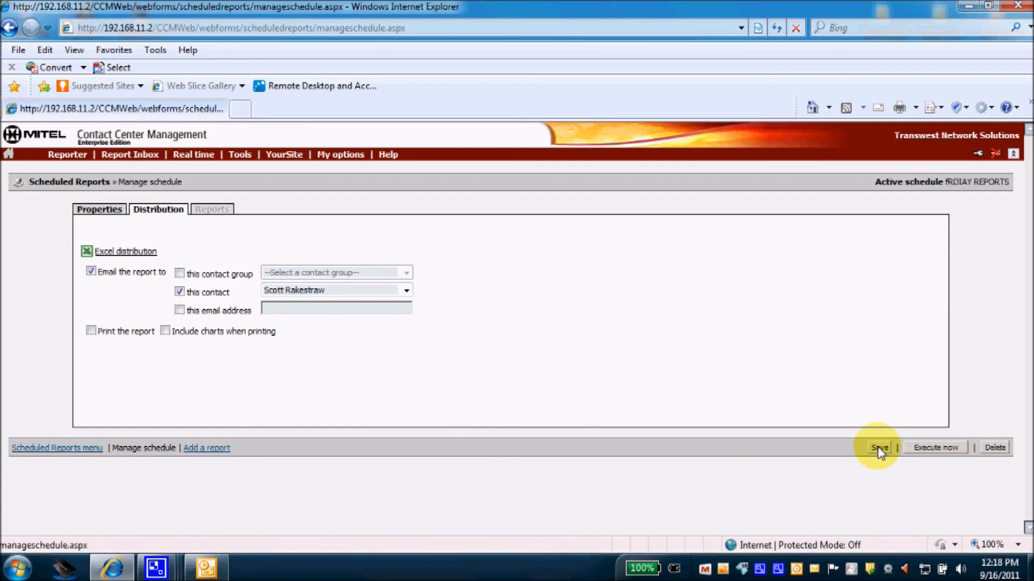
Add a report to the schedule from the Voice Queue reports, with Queue Abandon Spectrum by Day of Week.
click(221, 450)
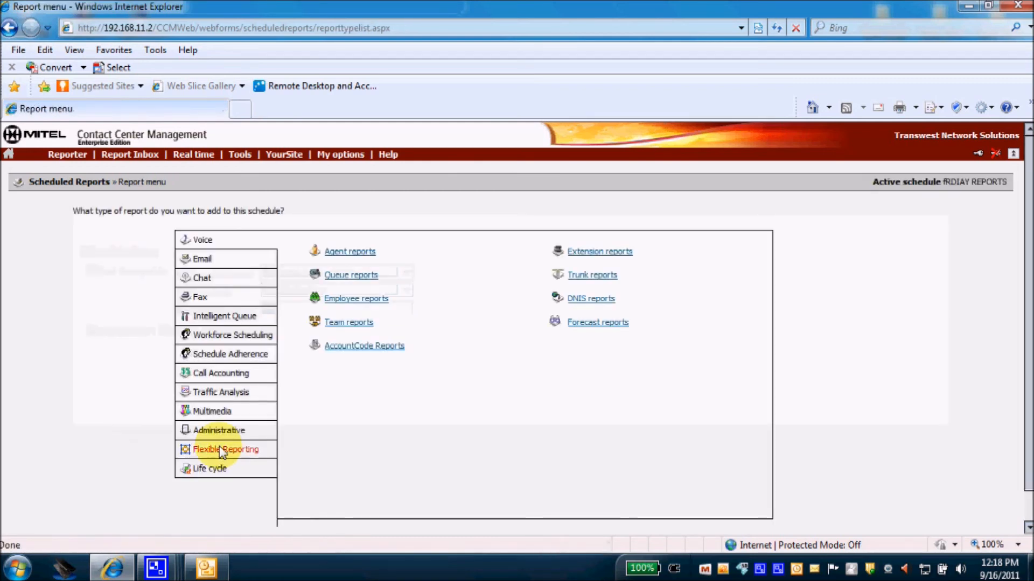
click(67, 154)
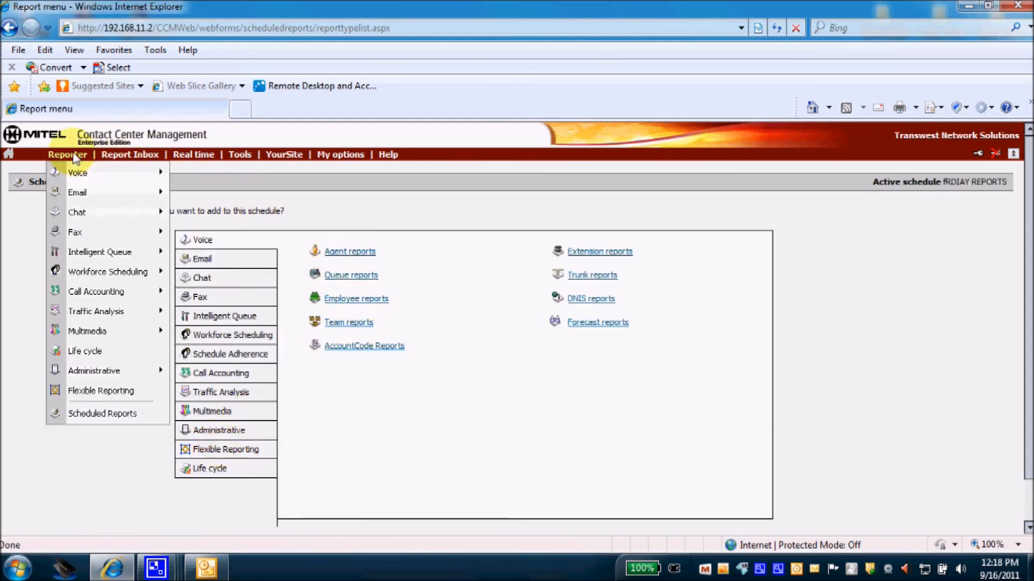
mouse_move(77, 178)
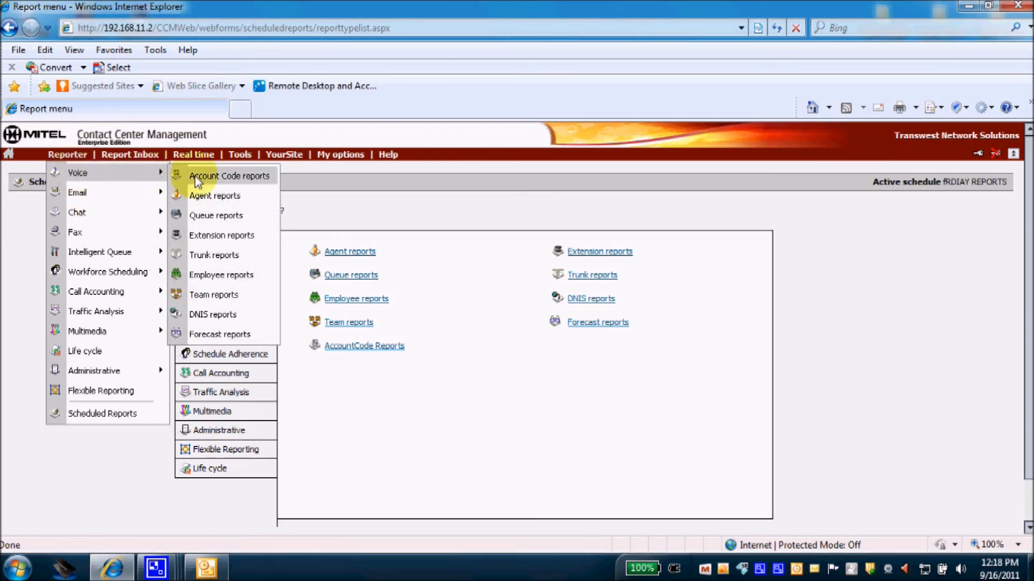
click(201, 214)
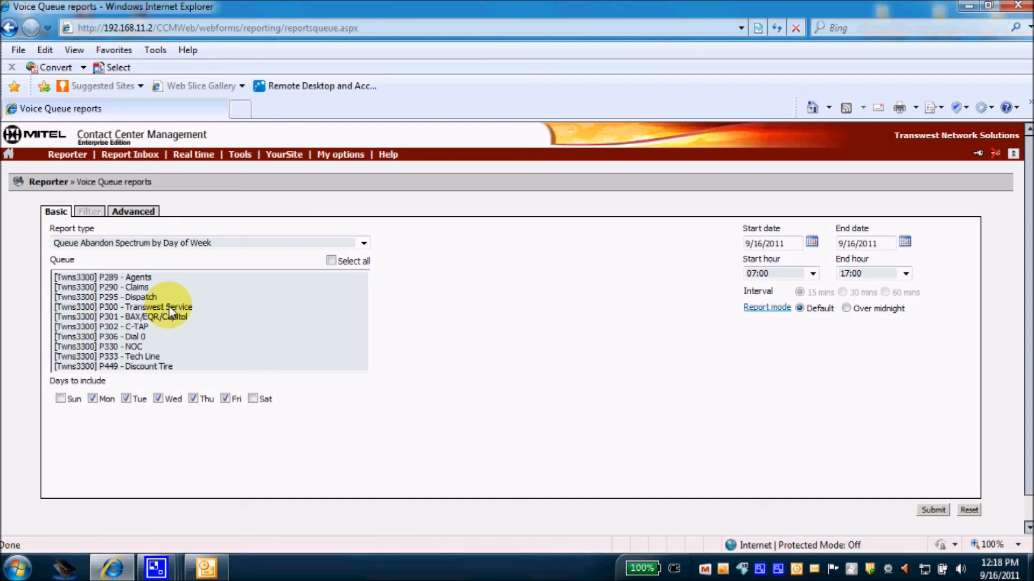
Target the P333 - Tech Line queue, keep the 9/16/2011 start date, and submit the report.
click(153, 356)
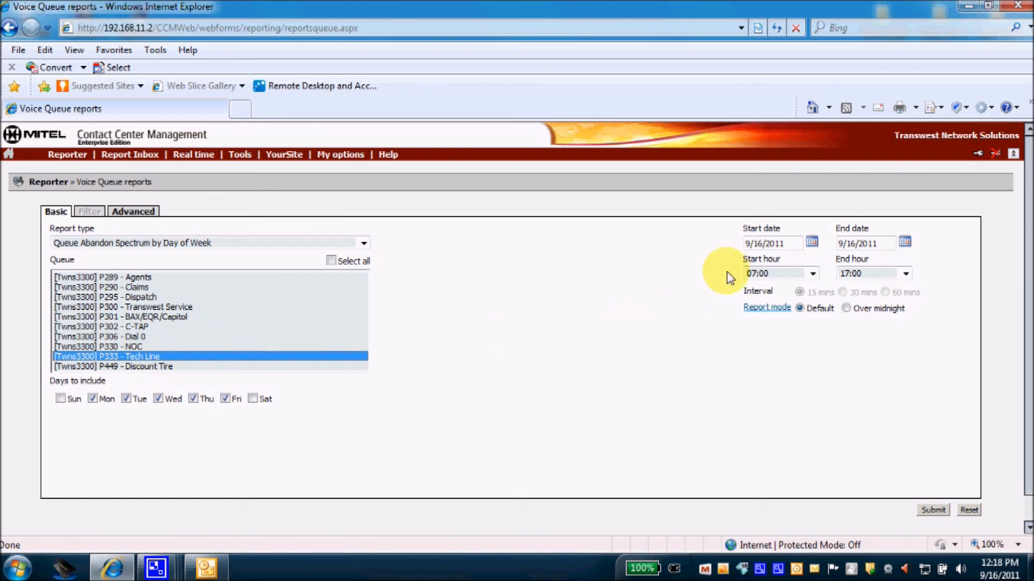
click(812, 243)
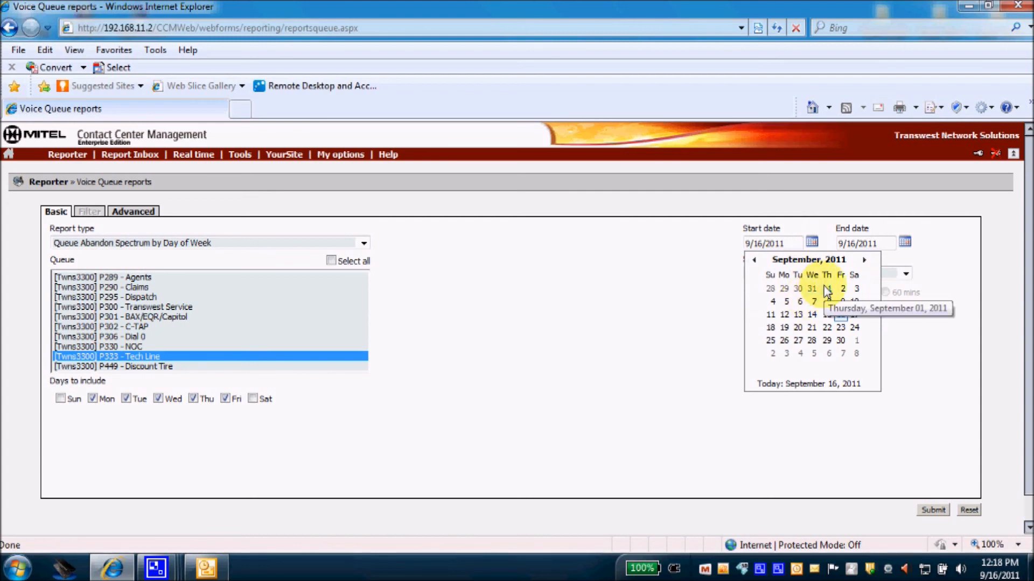
click(647, 279)
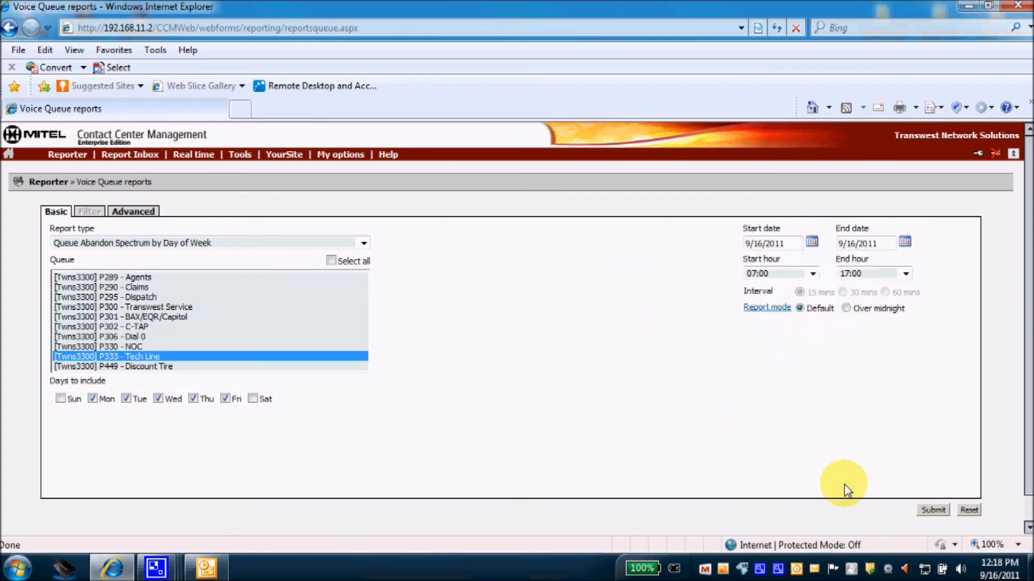
click(931, 511)
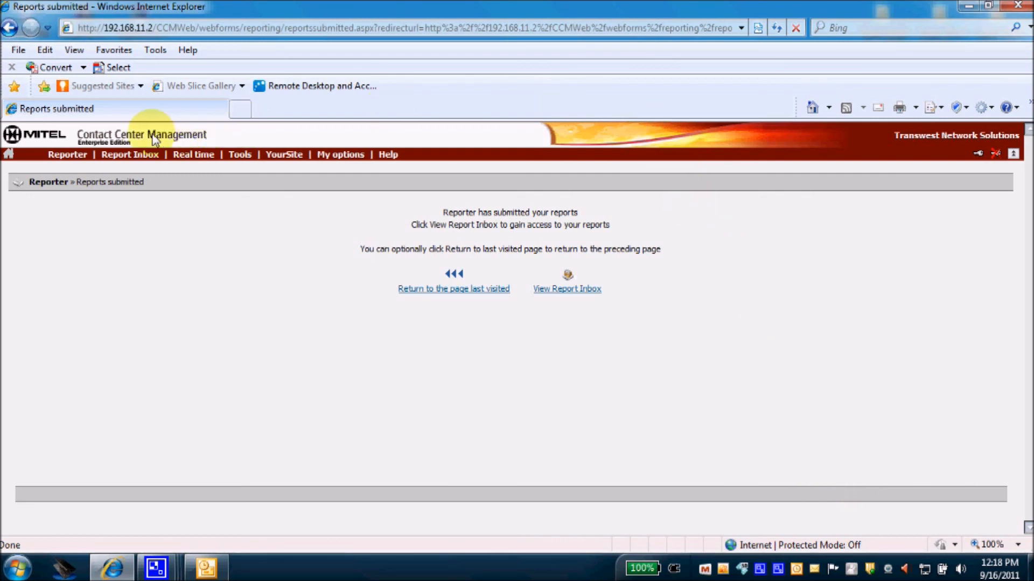
click(58, 157)
mouse_move(121, 156)
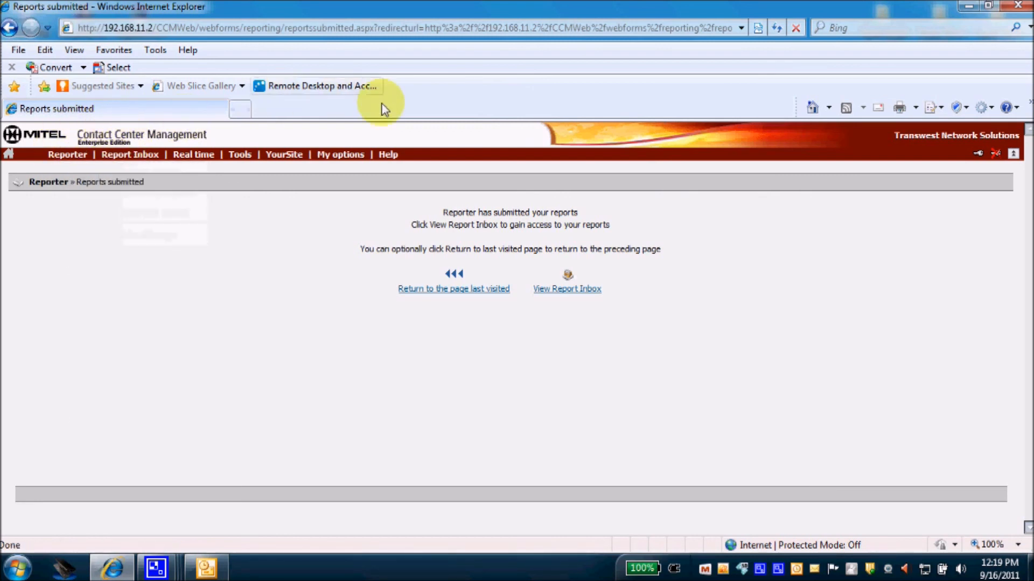
mouse_move(388, 154)
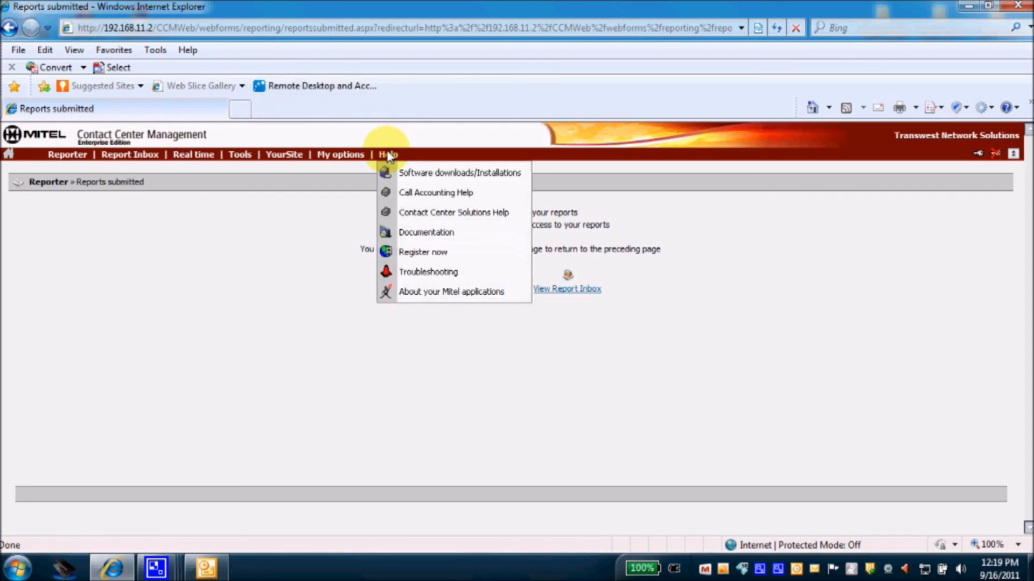